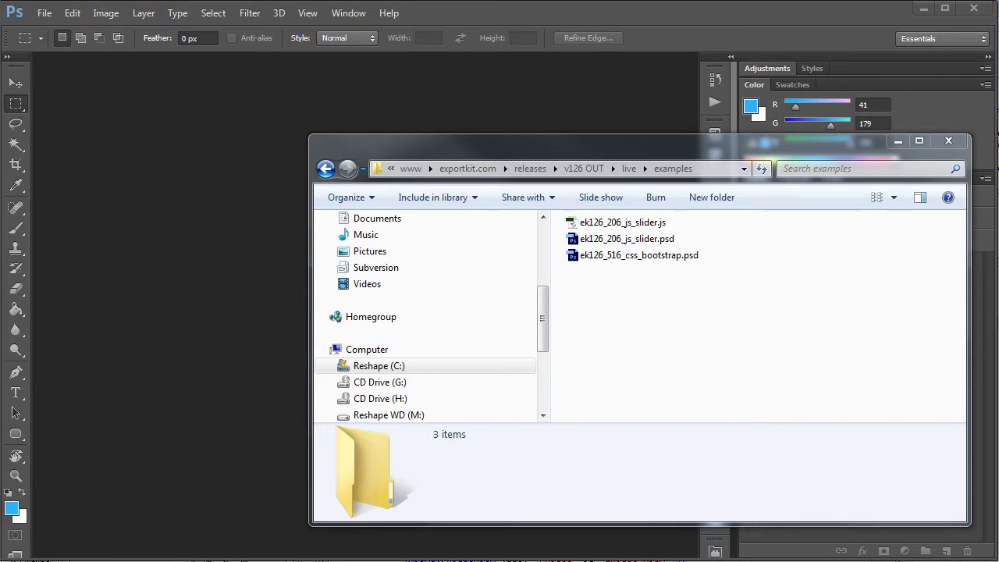
- Open ek126_206_js_slider.psd from the examples folder in Photoshop
{"action": "double_click", "coordinate": [652, 245]}
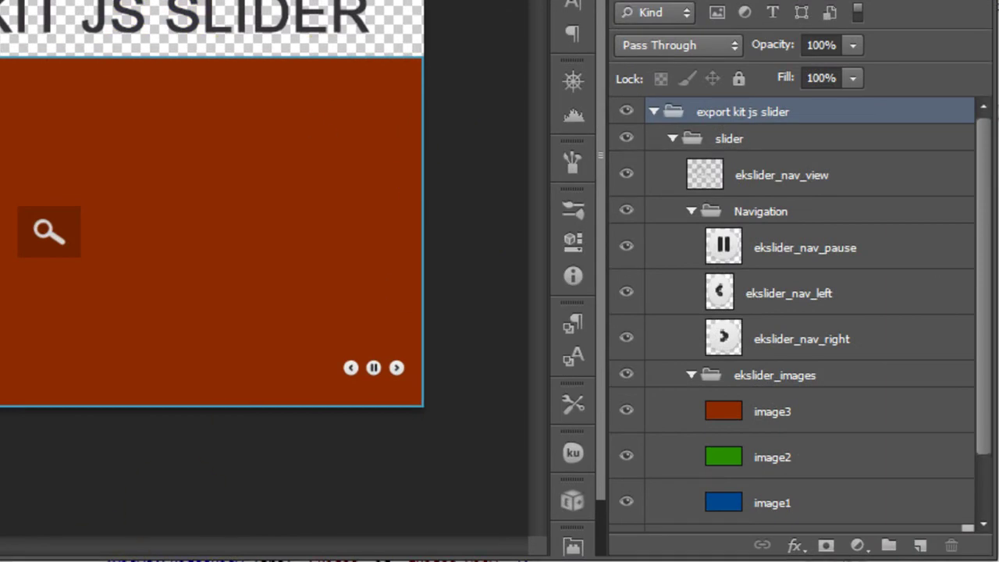
{"action": "left_click", "coordinate": [475, 364]}
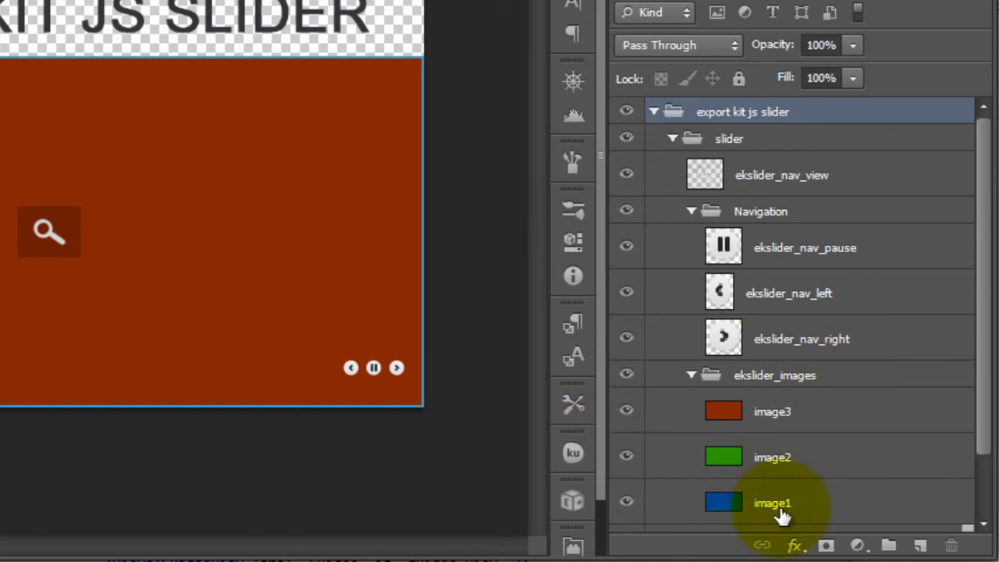
{"action": "left_click", "coordinate": [724, 406]}
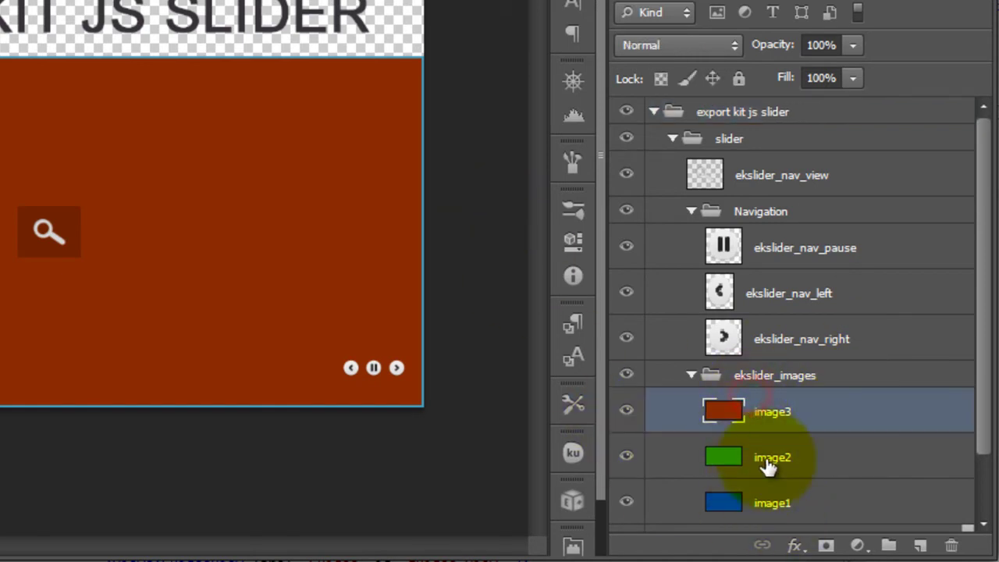
{"action": "left_click", "coordinate": [626, 411]}
{"action": "left_click", "coordinate": [626, 457]}
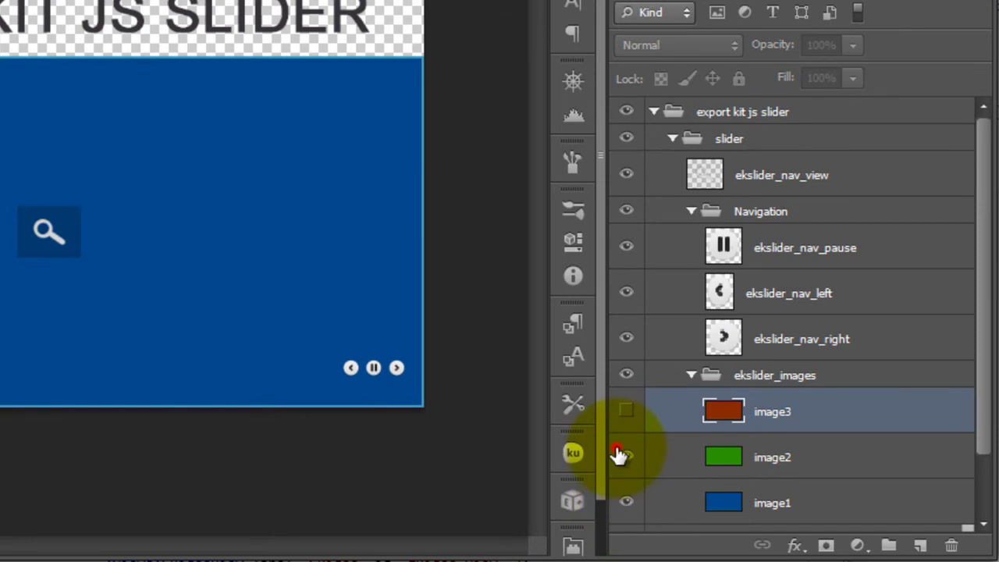
{"action": "left_click", "coordinate": [625, 456]}
{"action": "left_click", "coordinate": [626, 412]}
{"action": "left_click", "coordinate": [625, 338]}
{"action": "left_click", "coordinate": [626, 297]}
{"action": "left_click", "coordinate": [626, 339]}
{"action": "left_click", "coordinate": [626, 296]}
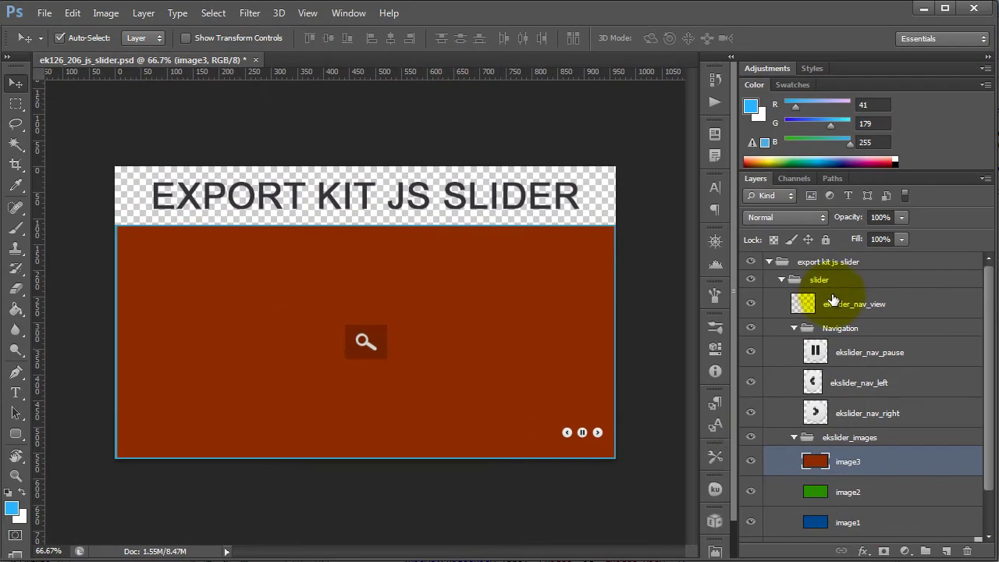
- Open Export Kit's web-templates folder and select ek126_206_js_slider.js in the examples folder
{"action": "left_click", "coordinate": [716, 522]}
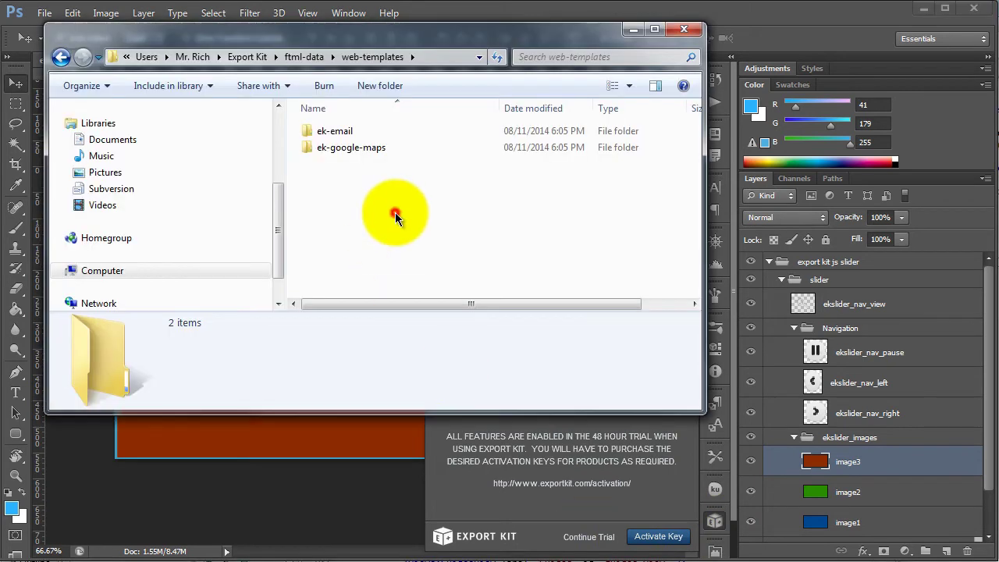
{"action": "left_click", "coordinate": [395, 212]}
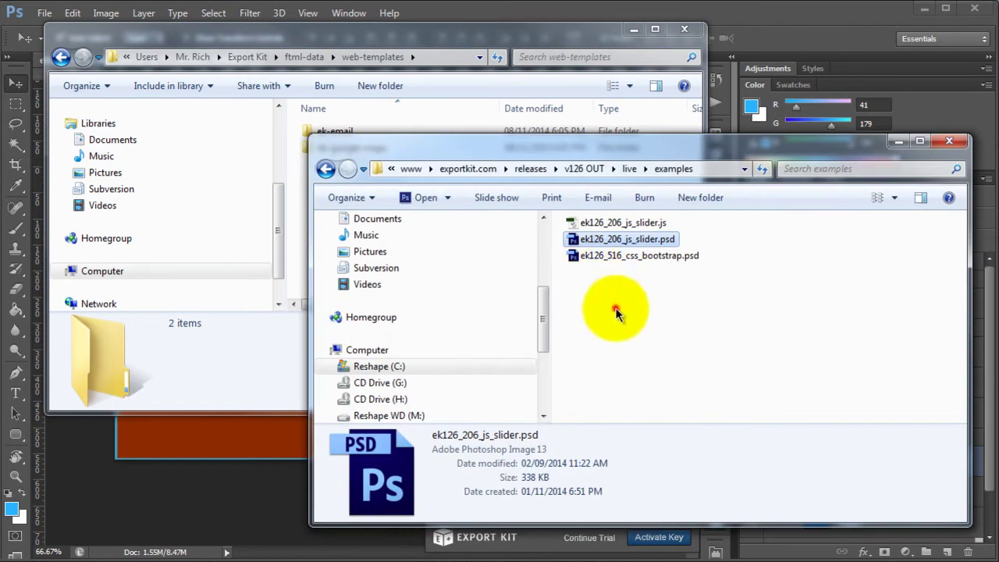
{"action": "left_click", "coordinate": [617, 305]}
{"action": "left_click", "coordinate": [622, 224]}
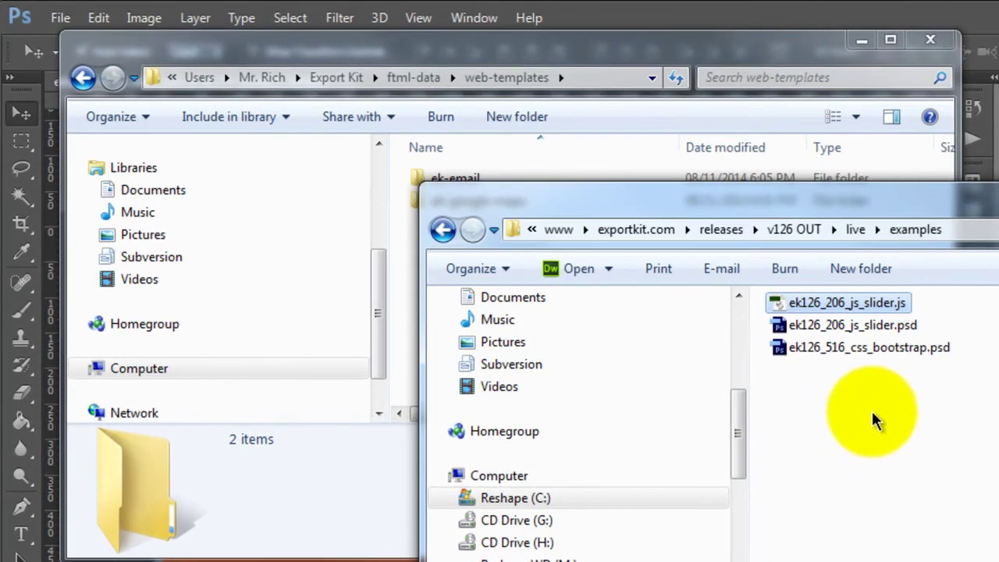
{"action": "left_click", "coordinate": [613, 51]}
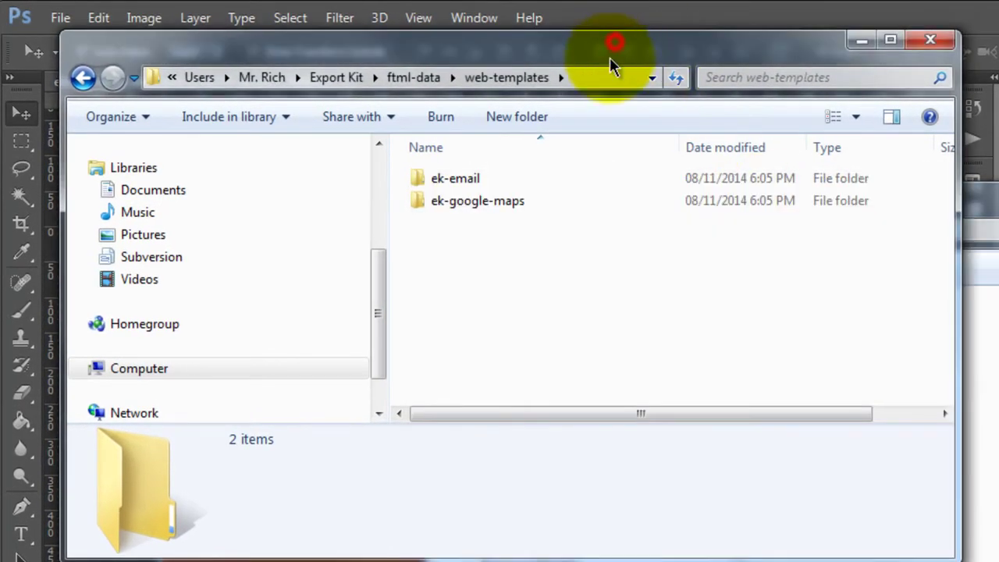
{"action": "left_click", "coordinate": [500, 290]}
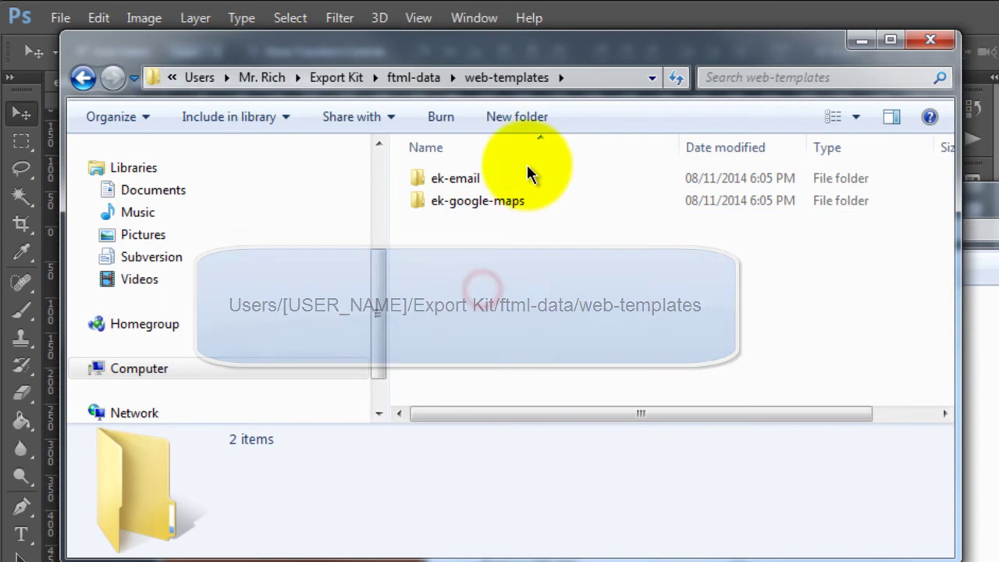
- Make a js_slider folder in web-templates and paste the slider script into it
{"action": "left_click", "coordinate": [526, 113]}
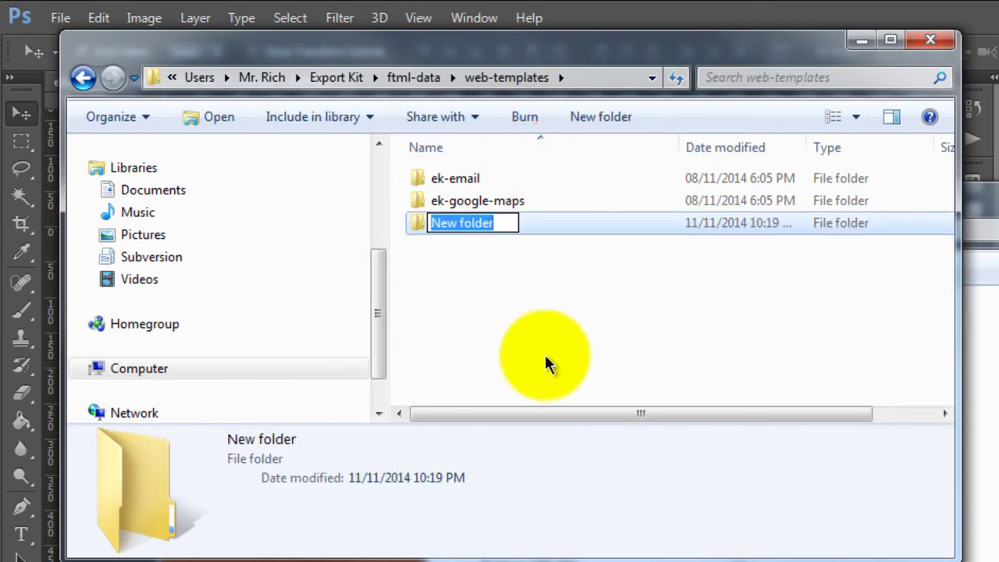
{"action": "type", "text": "js_slider"}
{"action": "key", "text": "Return"}
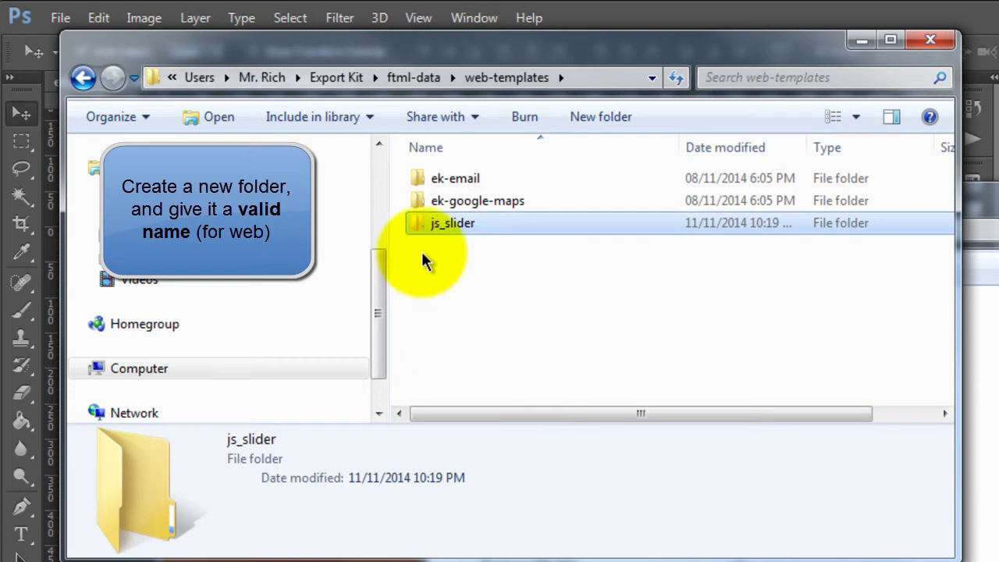
{"action": "double_click", "coordinate": [443, 224]}
{"action": "key", "text": "ctrl+v"}
{"action": "left_click", "coordinate": [545, 269]}
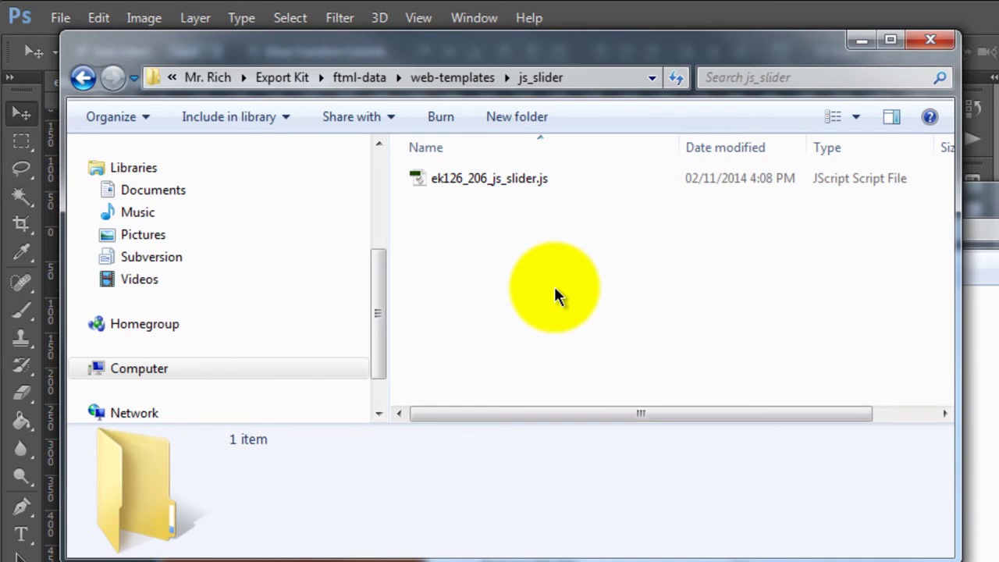
- Rename ek126_206_js_slider.js to js_slider.js by removing the ek126_206_ prefix
{"action": "left_click", "coordinate": [551, 181]}
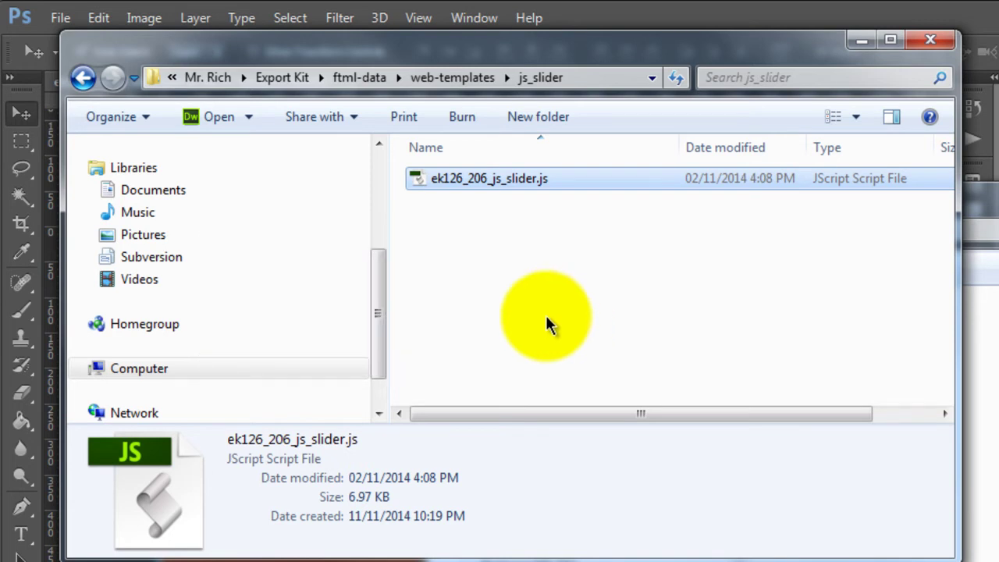
{"action": "left_click", "coordinate": [511, 181]}
{"action": "left_click", "coordinate": [497, 180]}
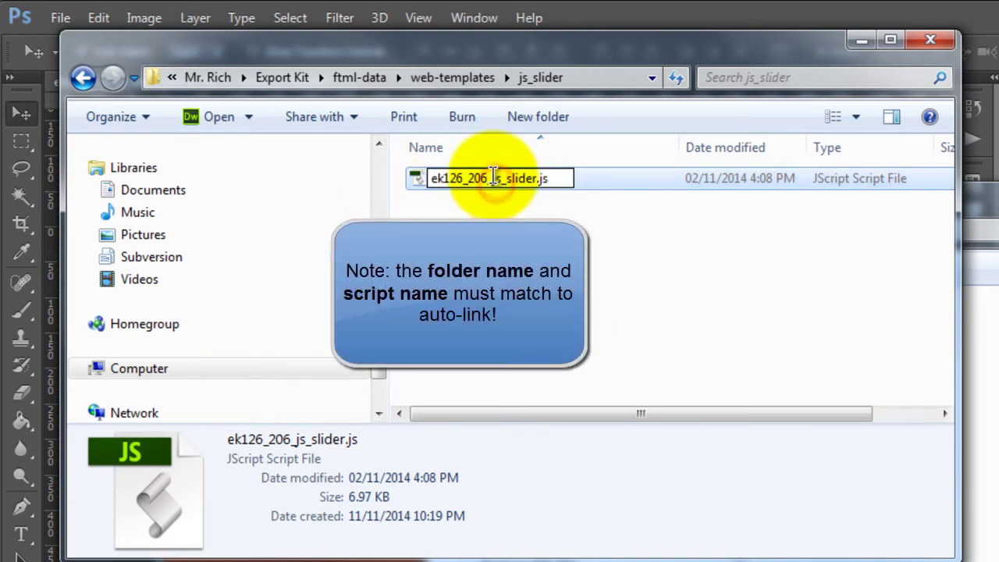
{"action": "left_click_drag", "start_coordinate": [493, 179], "coordinate": [419, 187]}
{"action": "key", "text": "BackSpace"}
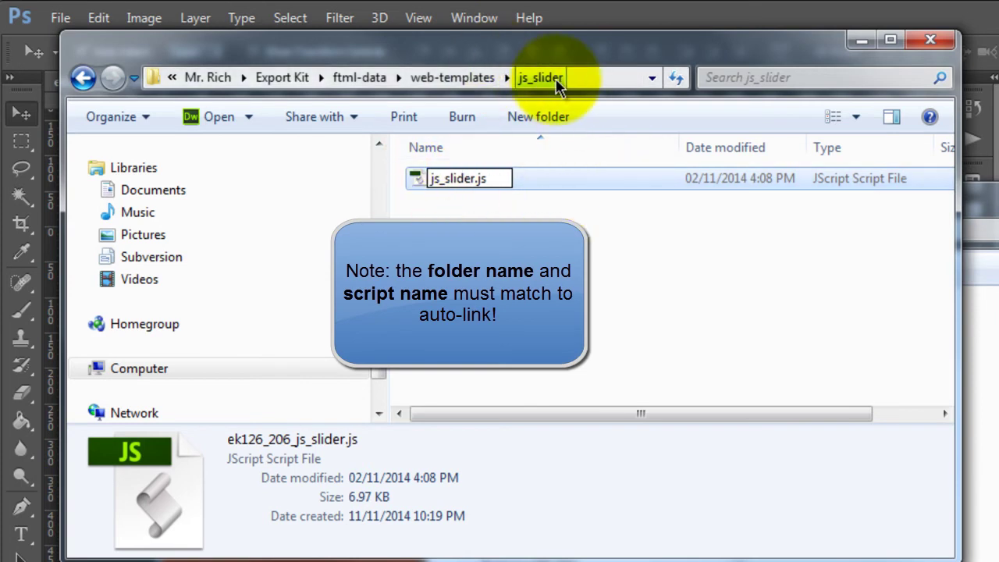
{"action": "key", "text": "Return"}
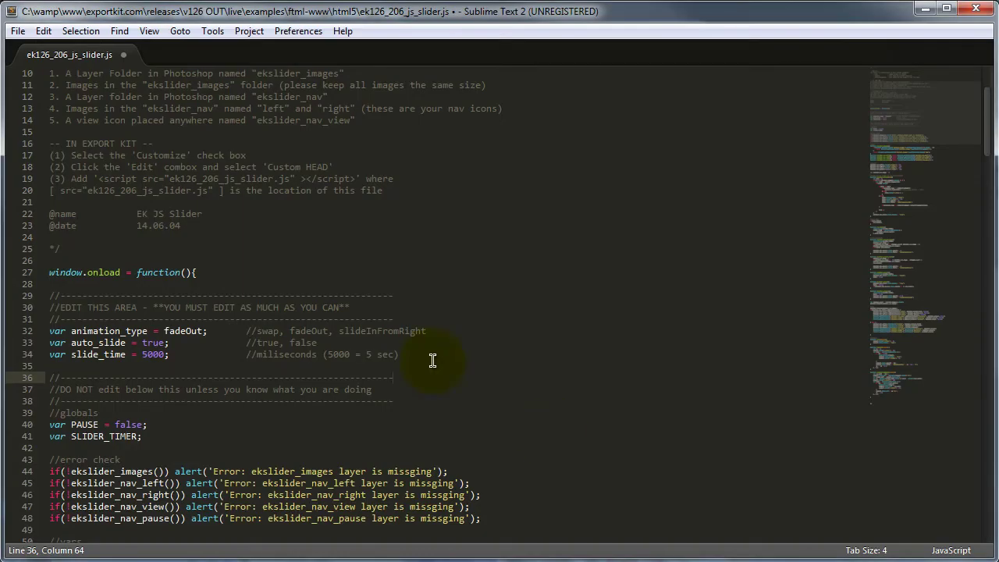
- Open js_slider.js in Sublime Text in a tab beside ek126_206_js_slider.js
{"action": "left_click", "coordinate": [319, 271]}
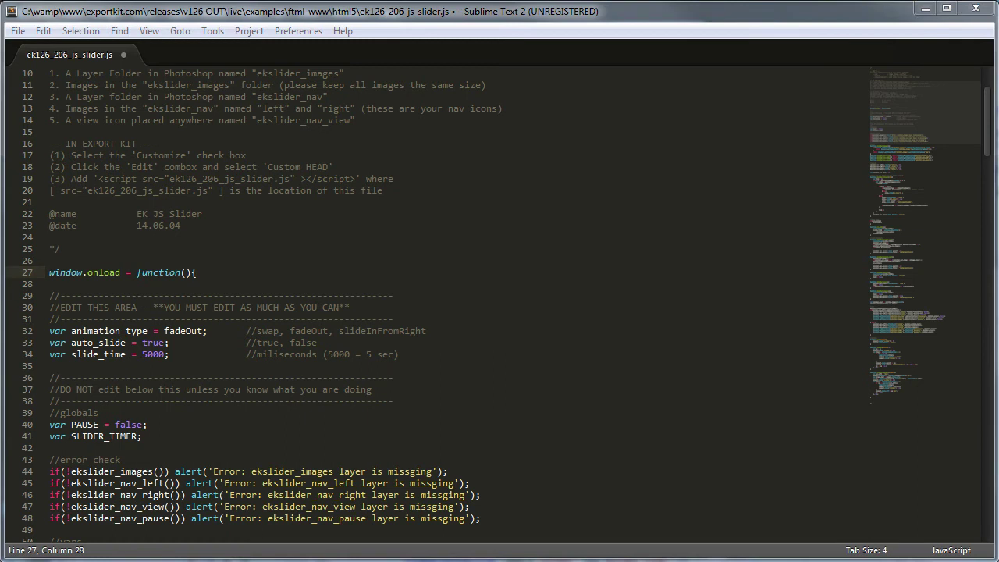
{"action": "key", "text": "alt+Tab"}
{"action": "left_click_drag", "start_coordinate": [333, 138], "coordinate": [757, 255]}
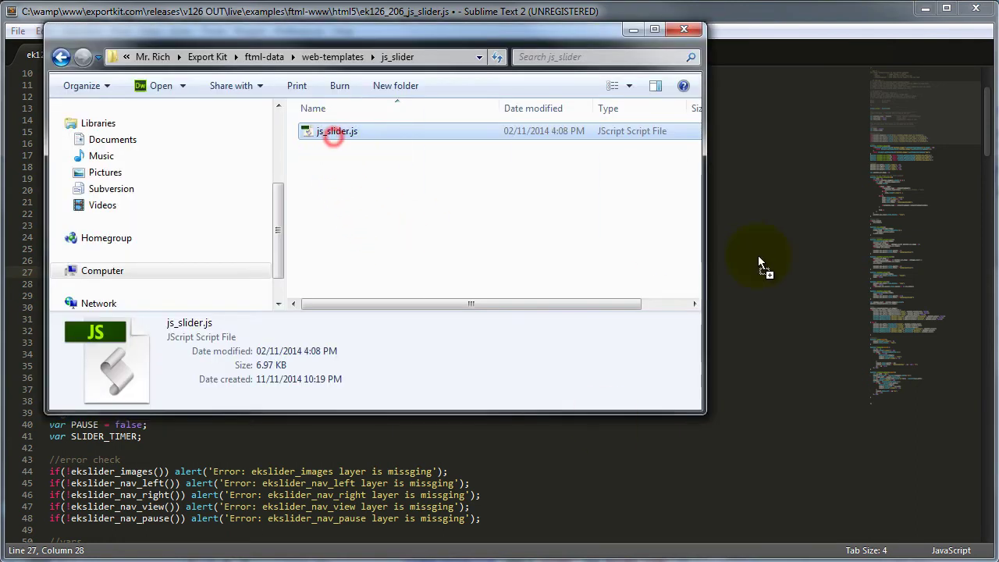
{"action": "left_click", "coordinate": [299, 484]}
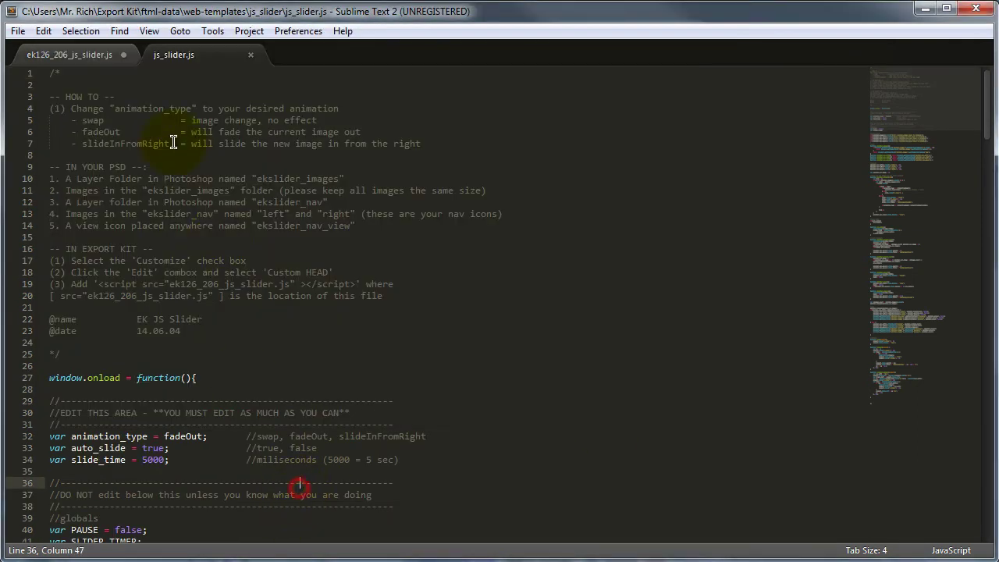
{"action": "left_click", "coordinate": [86, 55]}
{"action": "left_click", "coordinate": [173, 55]}
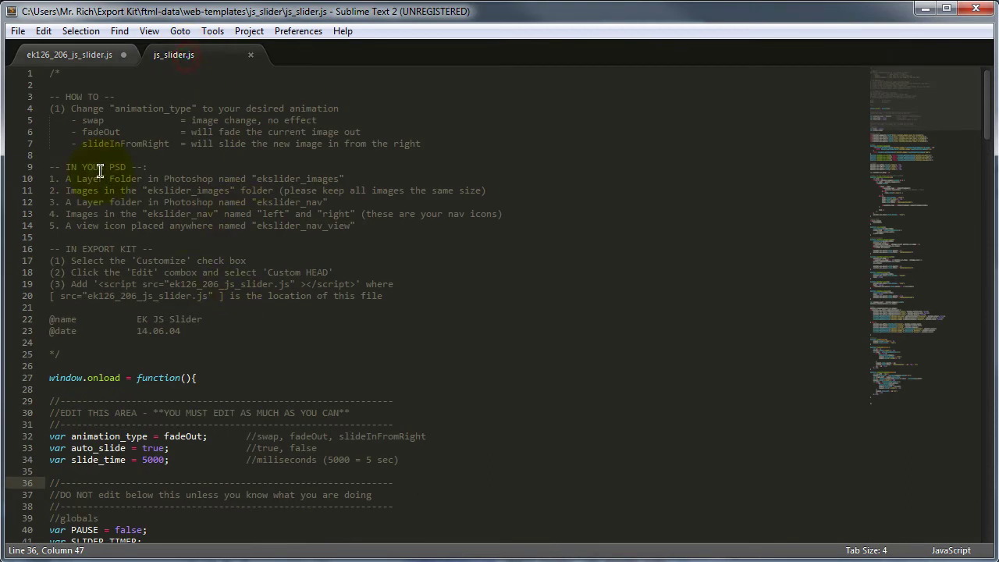
{"action": "left_click", "coordinate": [344, 247]}
- Insert @{Animation Type: before fadeOut on line 32 of js_slider.js
{"action": "scroll", "coordinate": [491, 338], "scroll_direction": "down", "scroll_amount": 3}
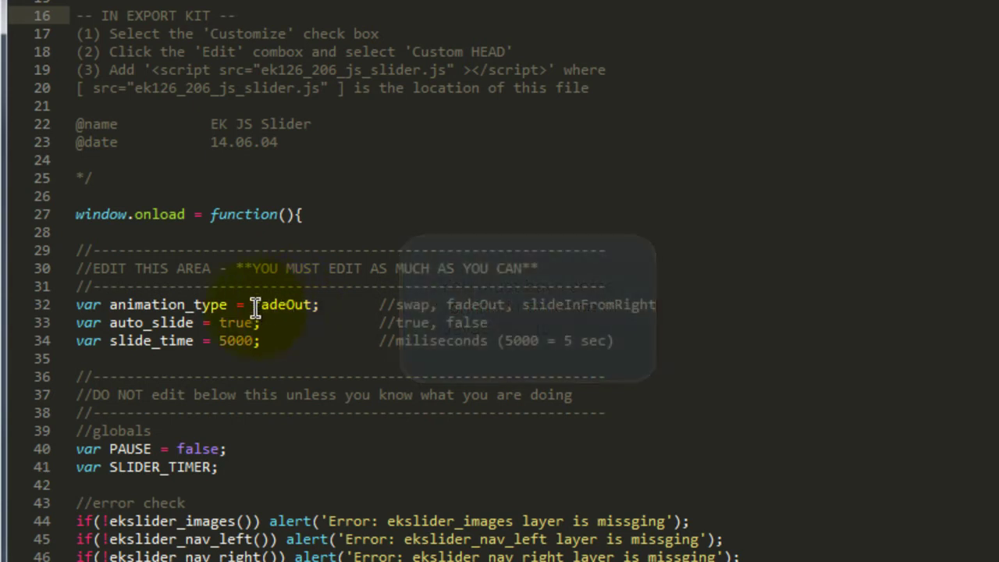
{"action": "left_click", "coordinate": [251, 304]}
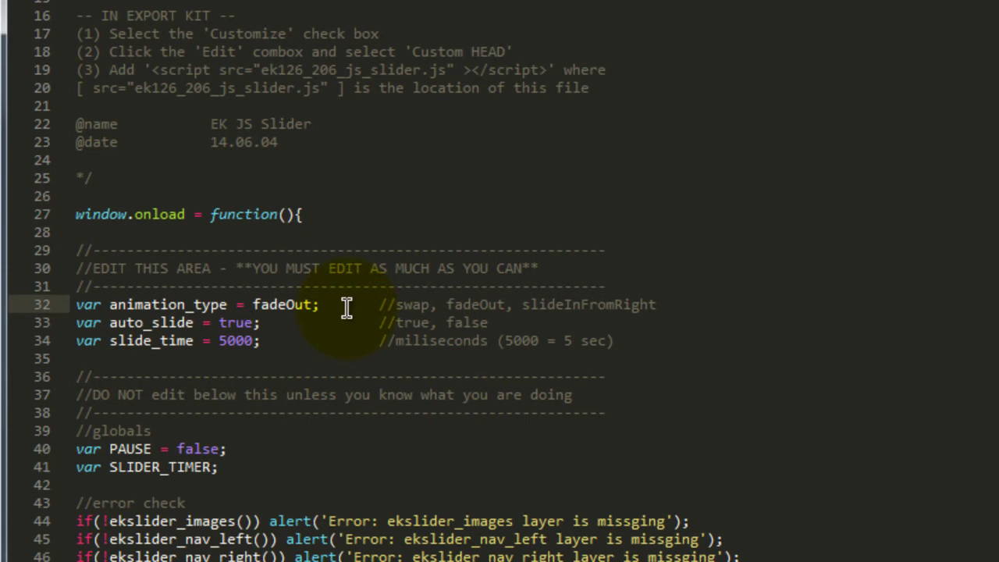
{"action": "type", "text": "@{"}
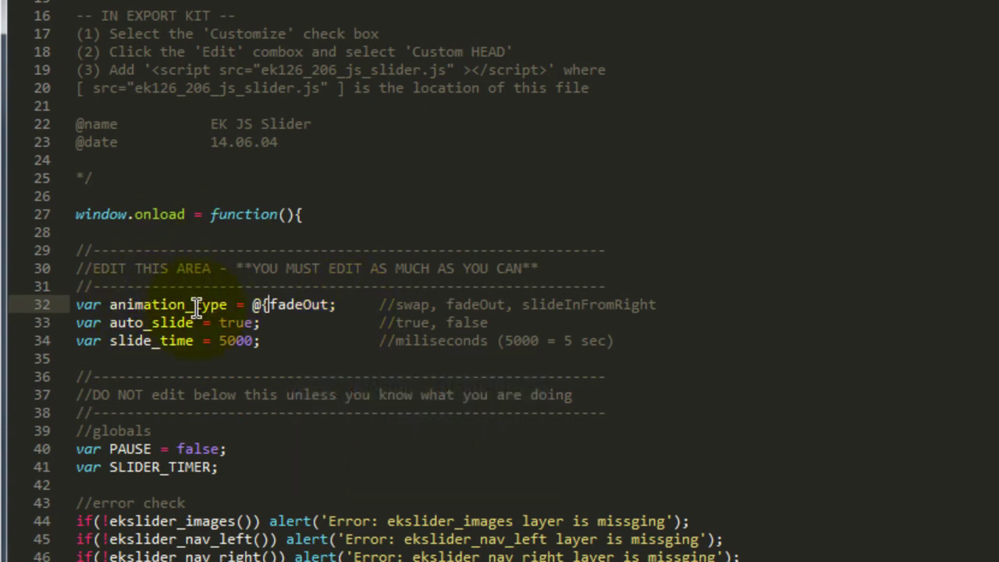
{"action": "left_click", "coordinate": [268, 304]}
{"action": "type", "text": "Animation Type:"}
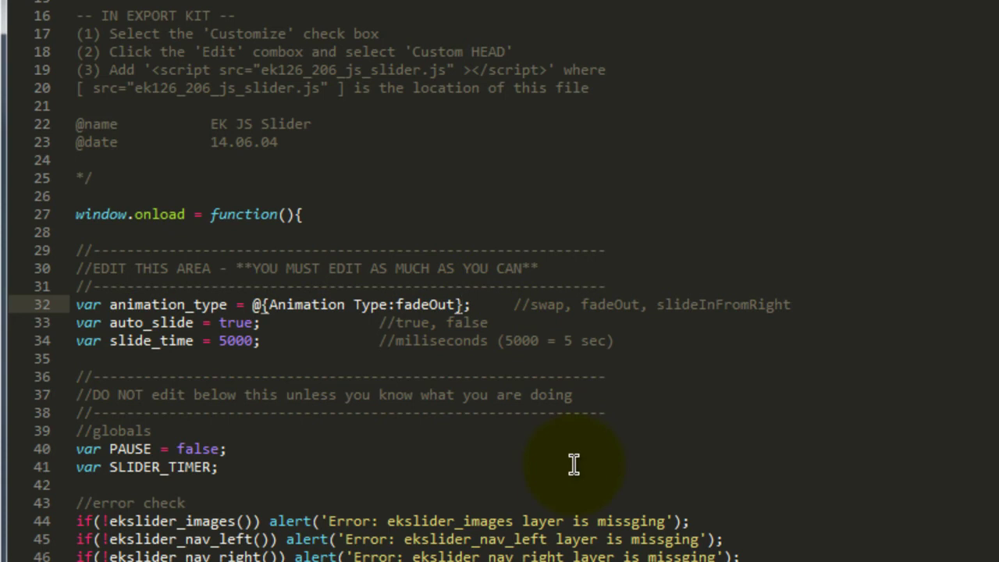
- Turn lines 33–34 values into @{Auto Slide:true} and @{Slide Time:5000}
{"action": "left_click", "coordinate": [262, 308]}
{"action": "left_click", "coordinate": [468, 305]}
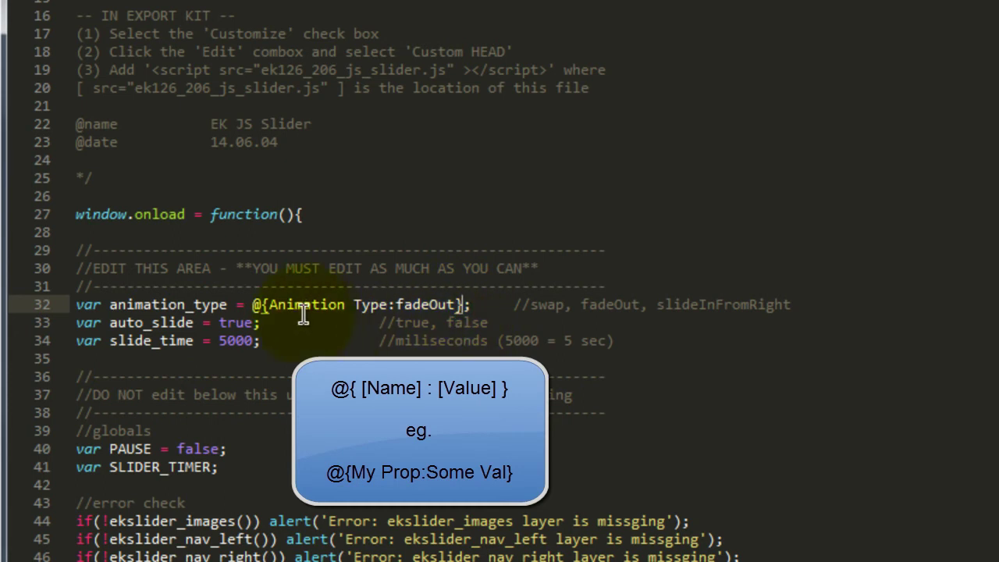
{"action": "left_click_drag", "start_coordinate": [267, 304], "coordinate": [387, 304]}
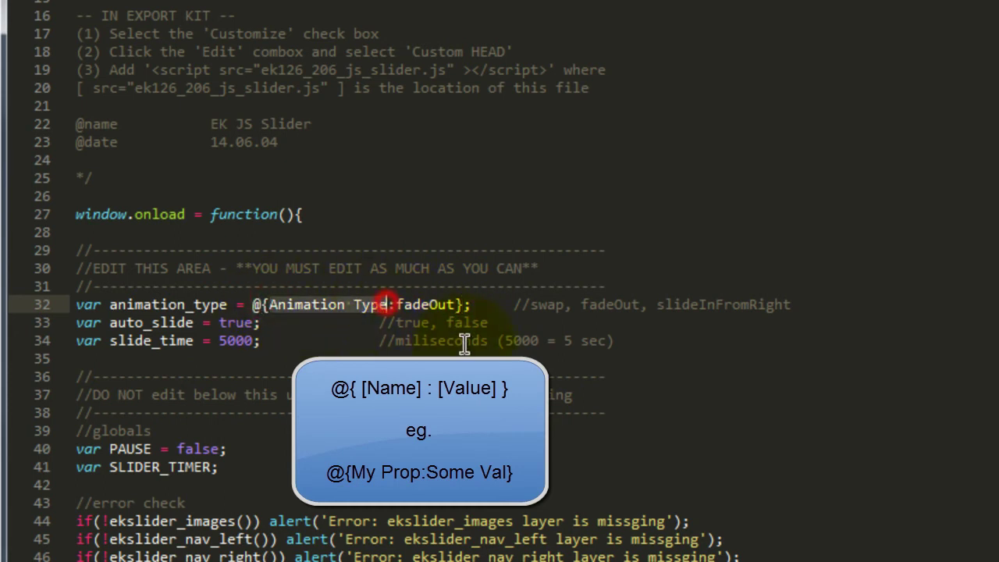
{"action": "double_click", "coordinate": [421, 305]}
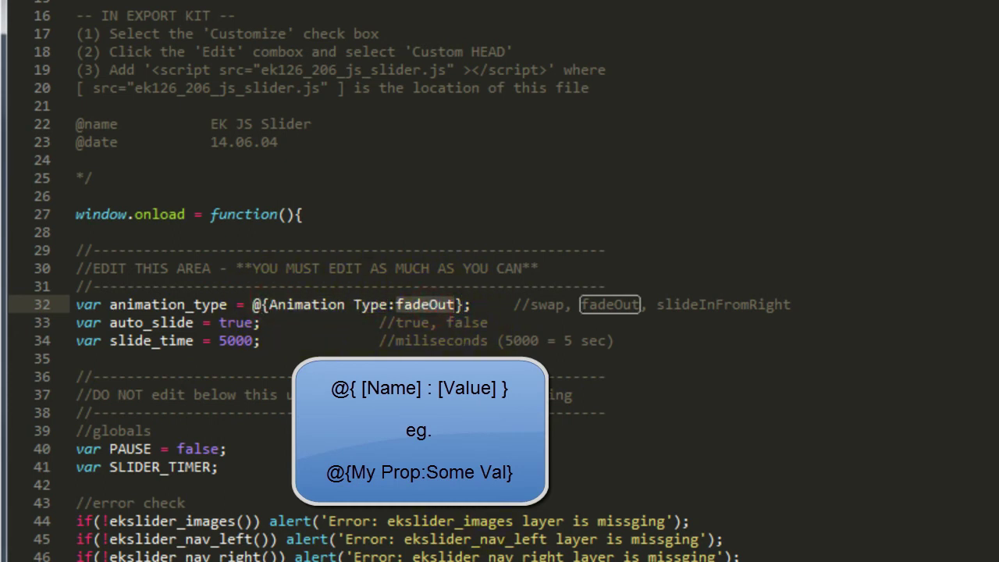
{"action": "left_click", "coordinate": [219, 322]}
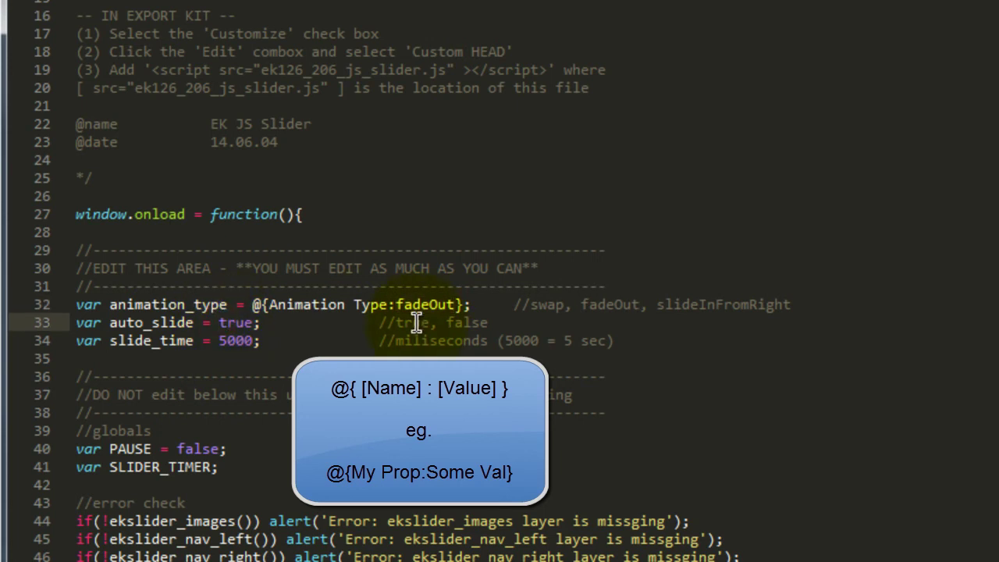
{"action": "type", "text": "Auto"}
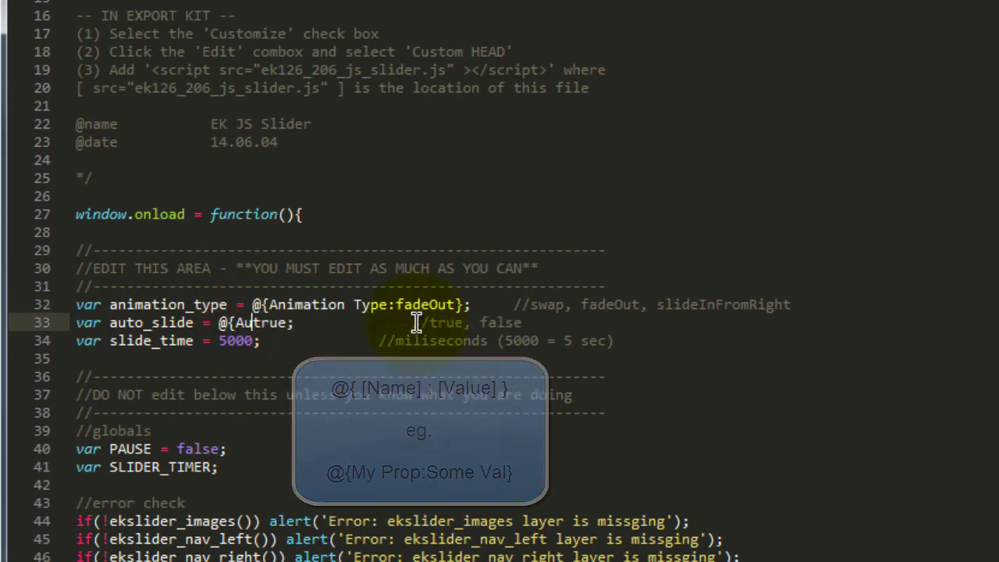
{"action": "type", "text": " Slide:t"}
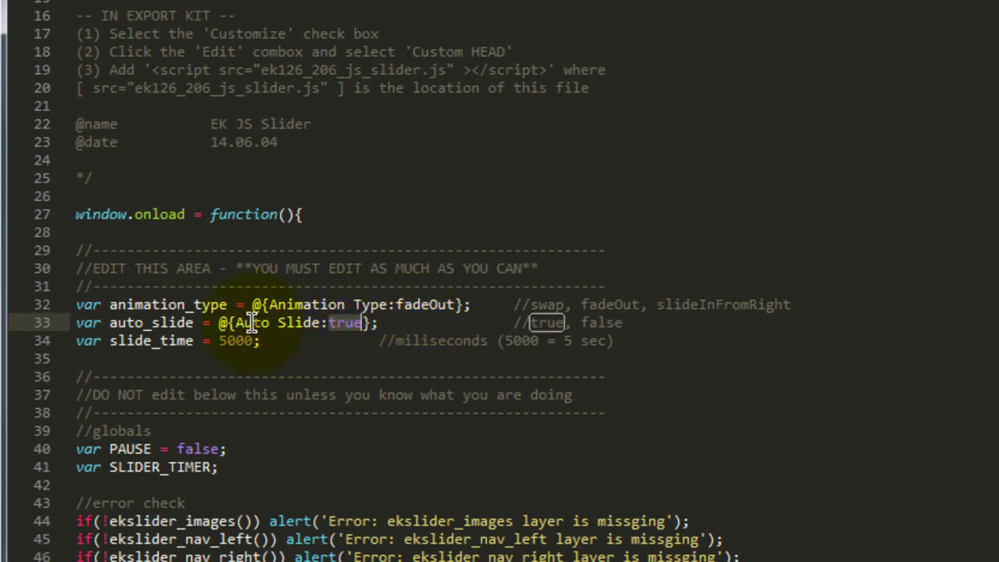
{"action": "left_click", "coordinate": [218, 342]}
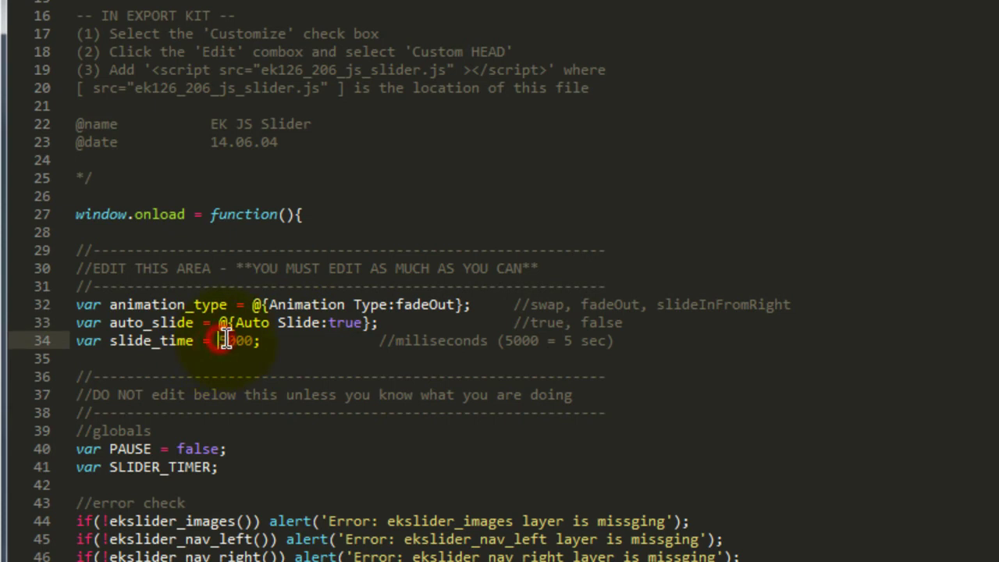
{"action": "type", "text": "@{"}
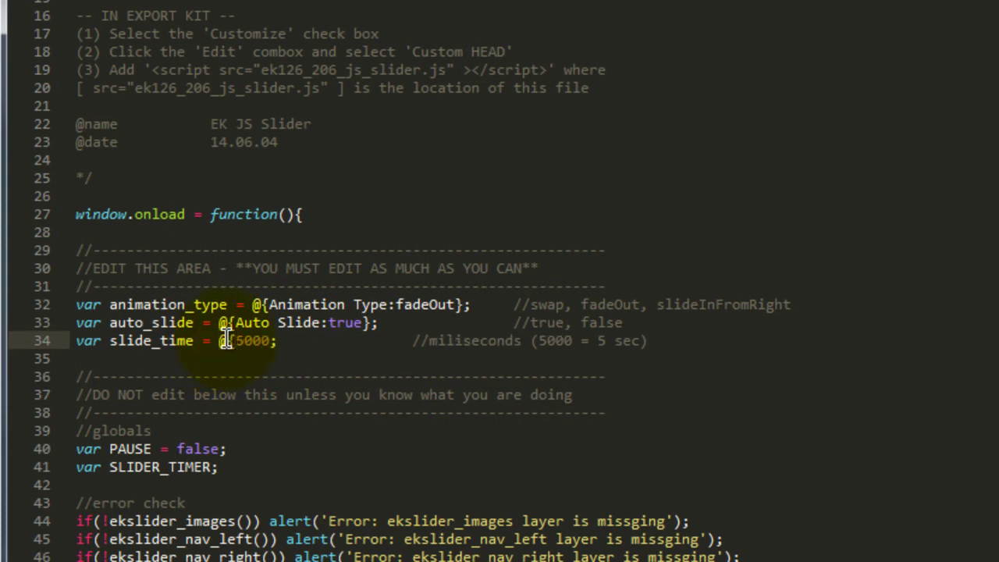
{"action": "type", "text": "Slide "}
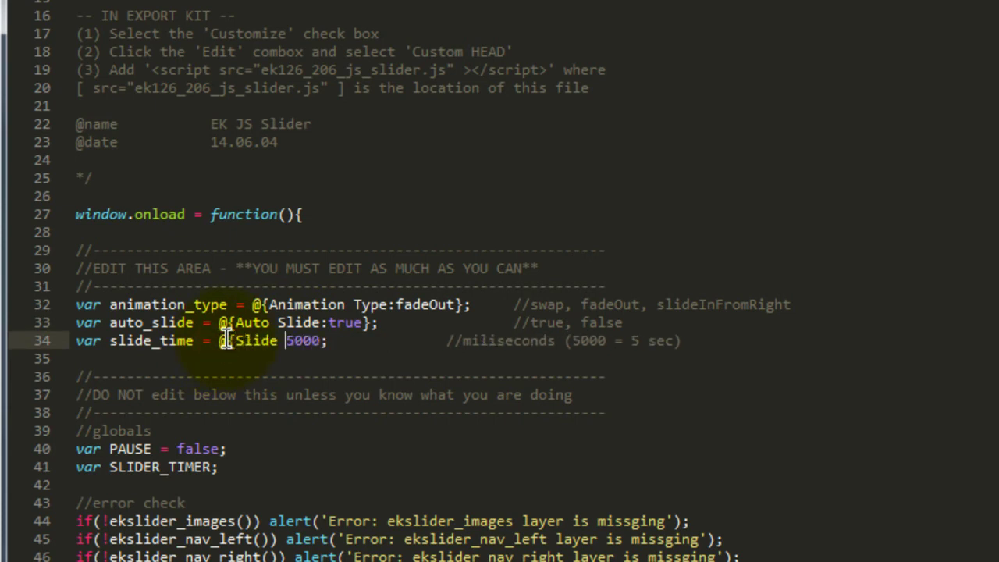
{"action": "type", "text": "Time:5000"}
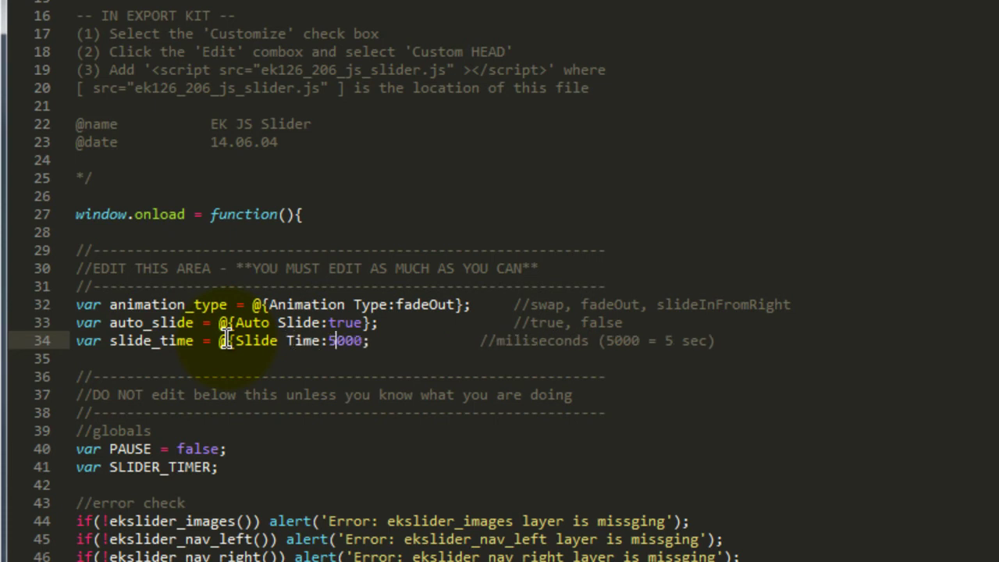
{"action": "type", "text": "}"}
- Add the missing { on line 32 to complete @{Animation Type:fadeOut}
{"action": "left_click", "coordinate": [554, 303]}
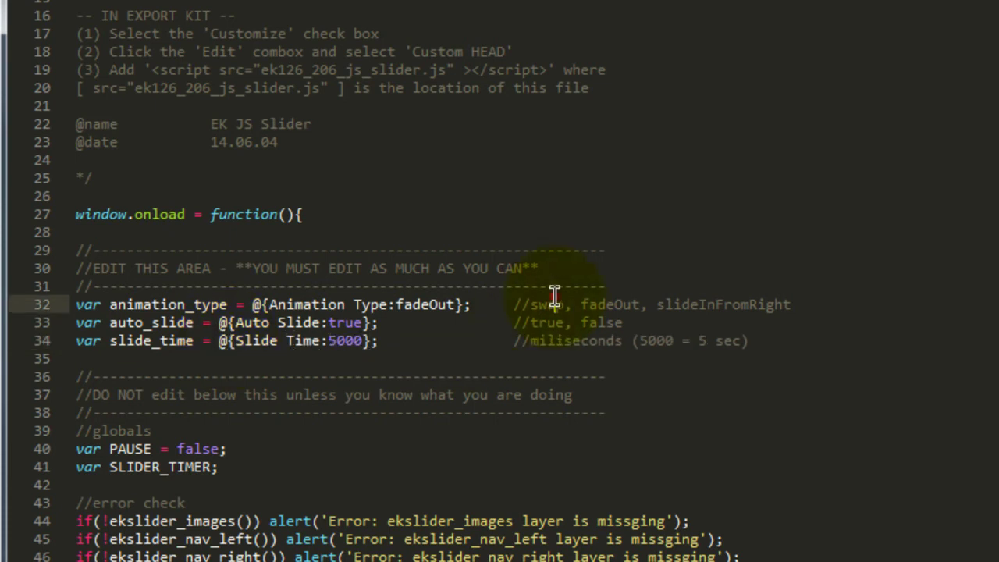
{"action": "left_click", "coordinate": [265, 302]}
{"action": "type", "text": "{"}
{"action": "left_click", "coordinate": [477, 304]}
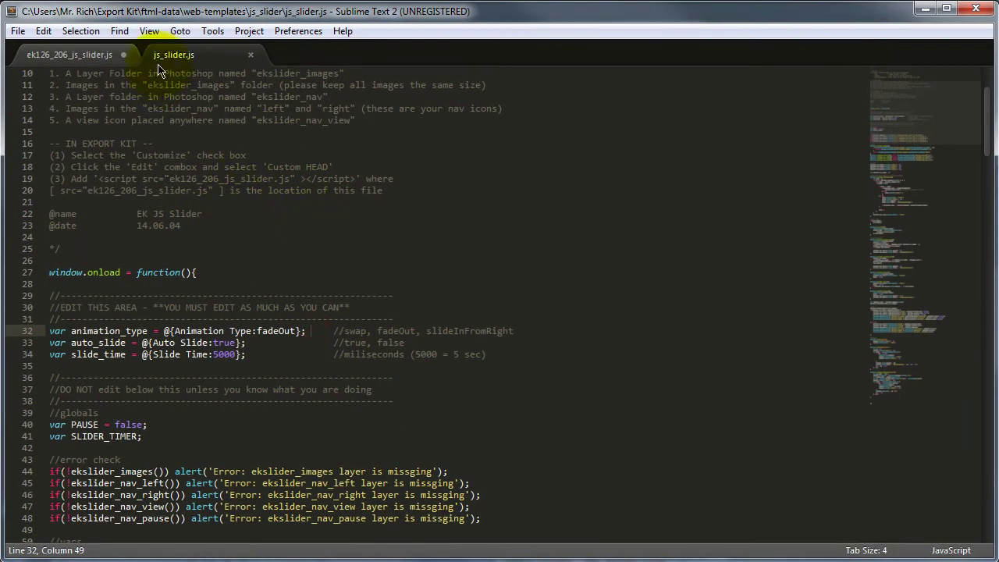
- Save js_slider.js and confirm it sits in web-templates/js_slider in Explorer
{"action": "left_click", "coordinate": [245, 272]}
{"action": "key", "text": "ctrl+s"}
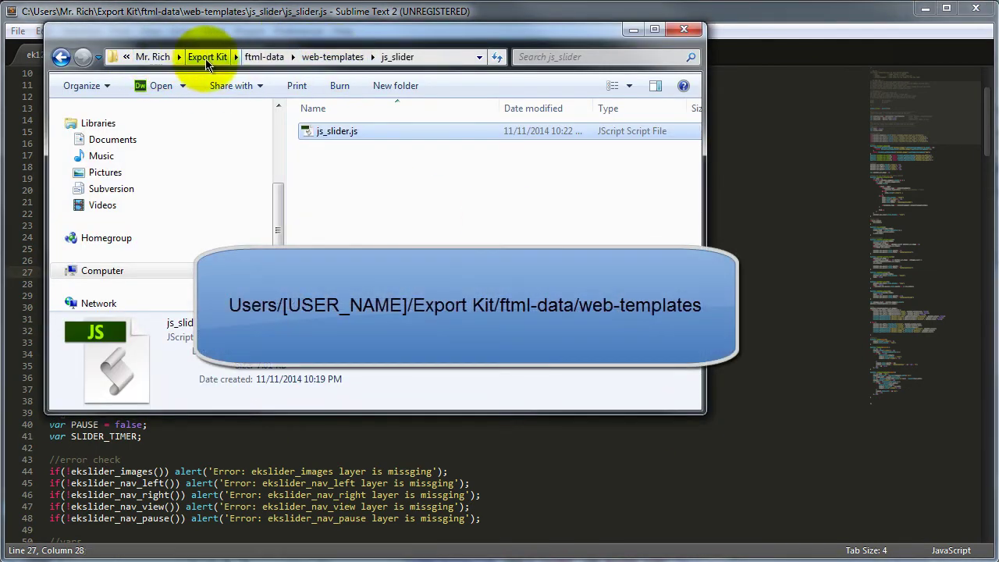
{"action": "left_click", "coordinate": [330, 56]}
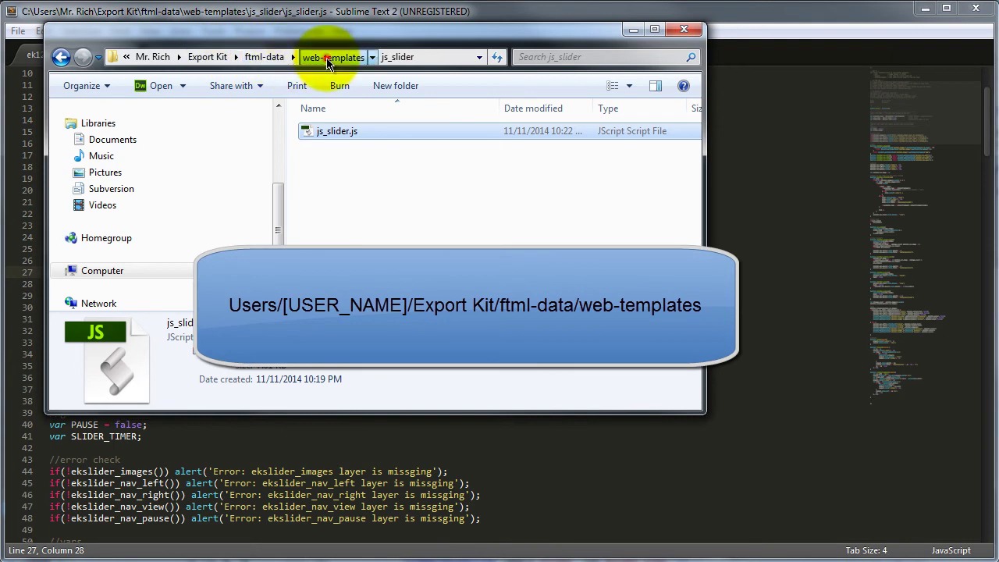
{"action": "double_click", "coordinate": [349, 166]}
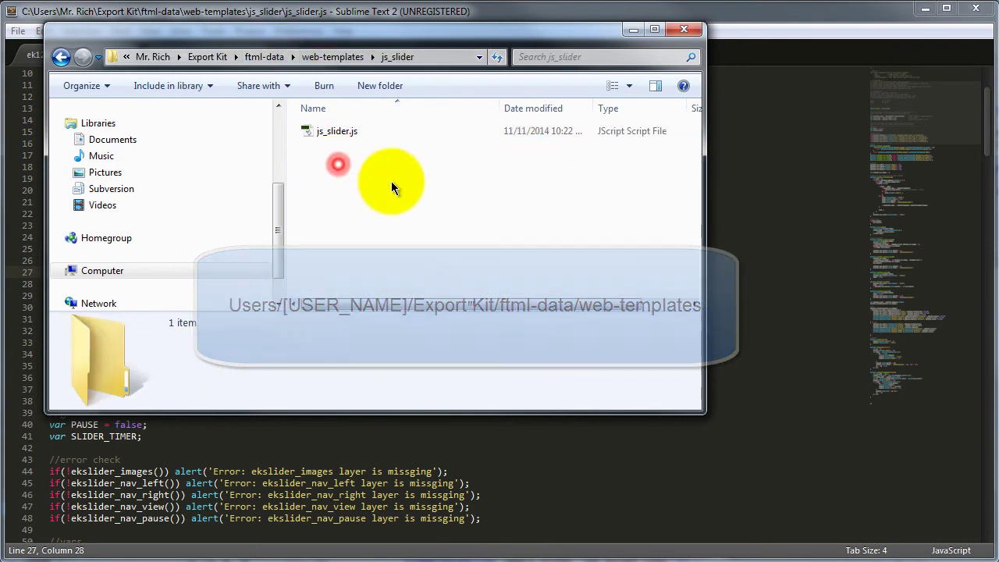
{"action": "left_click", "coordinate": [335, 56]}
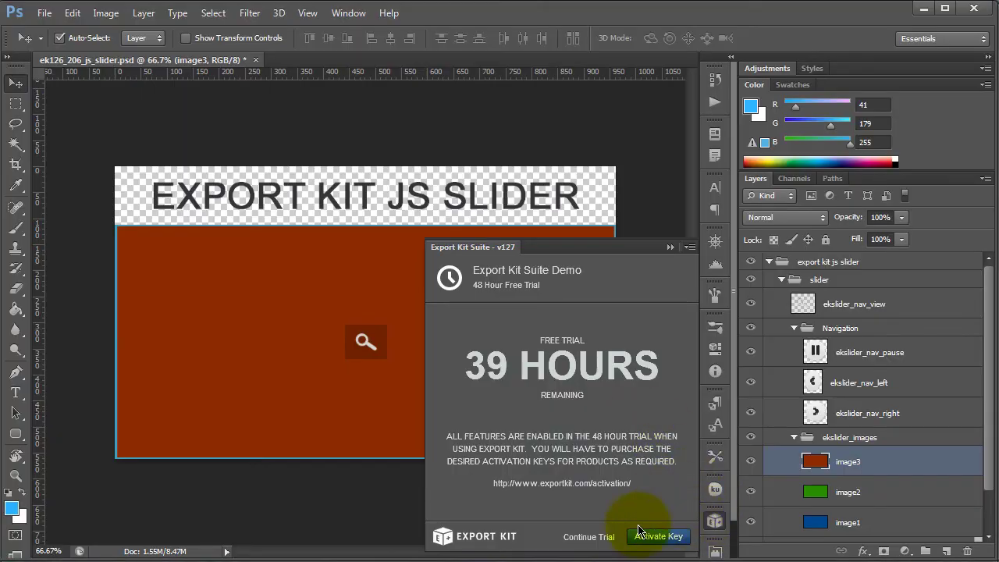
- Set Export Kit to HTML5 with Customize on and select the js_slider template
{"action": "left_click", "coordinate": [588, 536]}
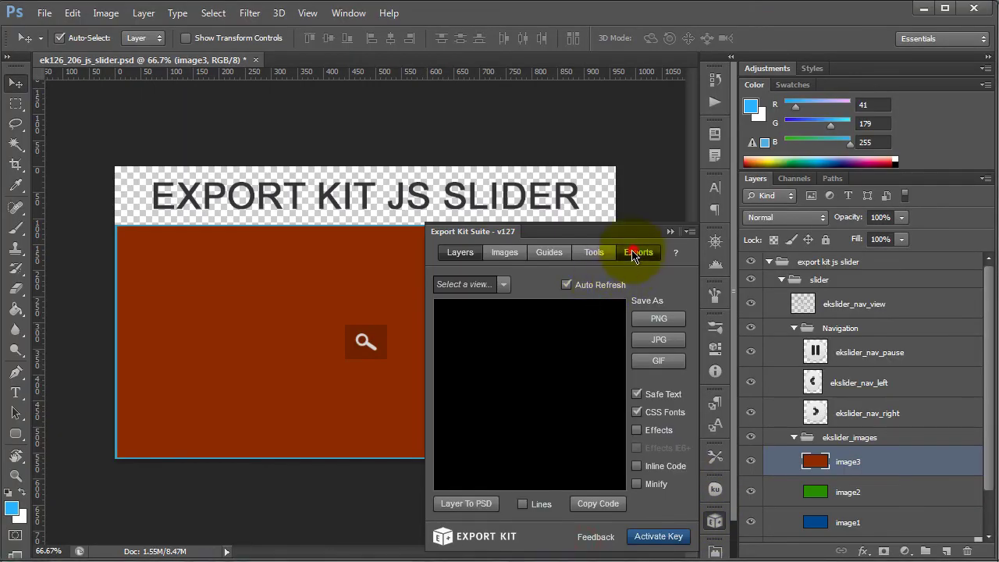
{"action": "left_click", "coordinate": [635, 255]}
{"action": "left_click", "coordinate": [513, 178]}
{"action": "left_click", "coordinate": [513, 208]}
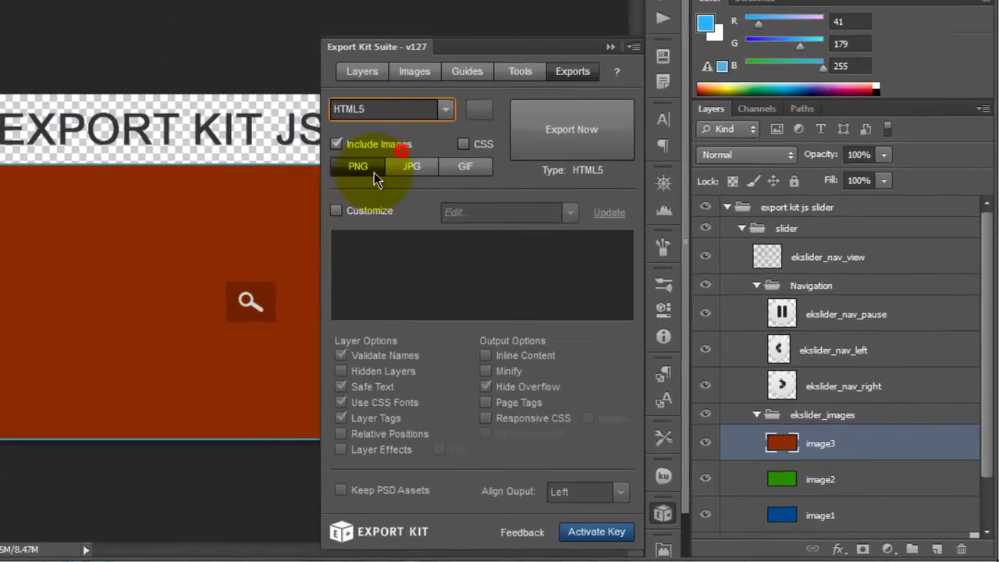
{"action": "left_click", "coordinate": [394, 228]}
{"action": "left_click", "coordinate": [589, 227]}
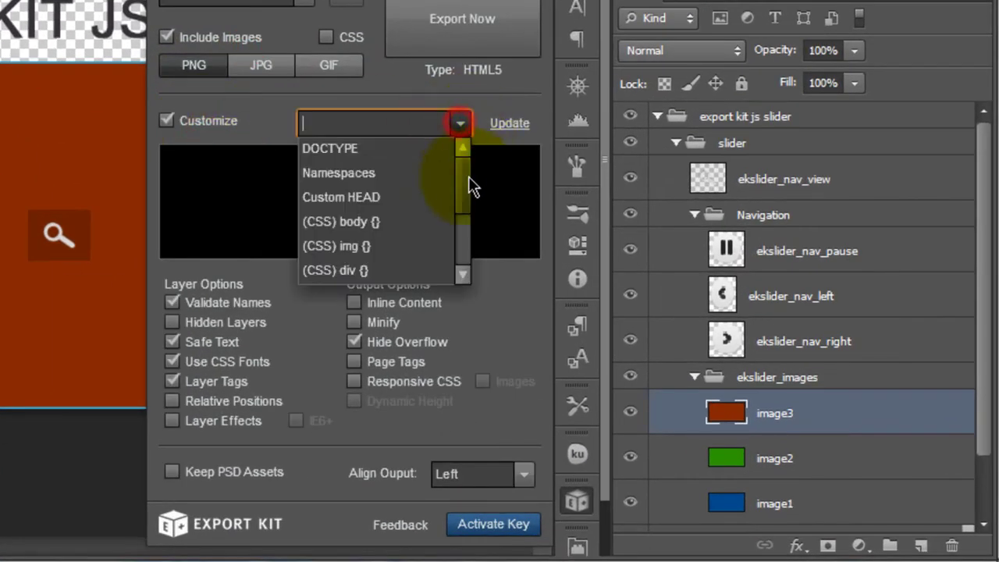
{"action": "left_click_drag", "start_coordinate": [472, 185], "coordinate": [454, 249]}
{"action": "left_click", "coordinate": [362, 270]}
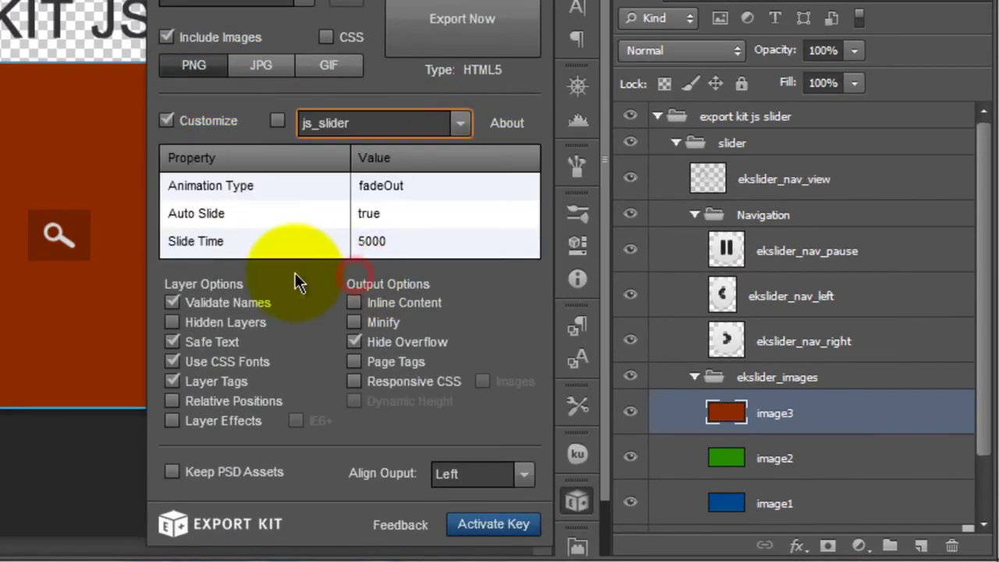
- Match the Animation Type, Auto Slide and Slide Time properties to their code placeholders
{"action": "left_click", "coordinate": [405, 186]}
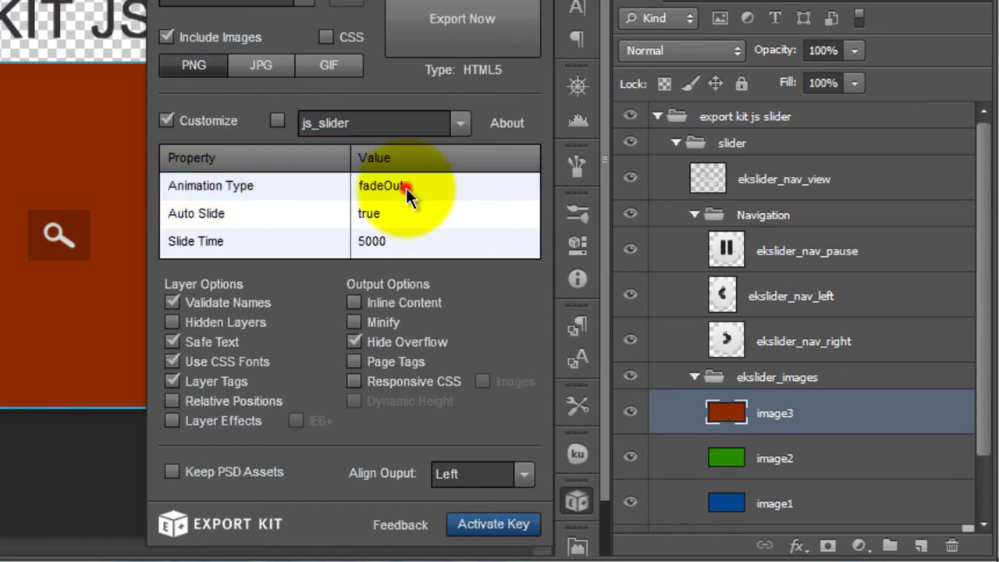
{"action": "left_click", "coordinate": [257, 219]}
{"action": "left_click", "coordinate": [278, 243], "text": "shift"}
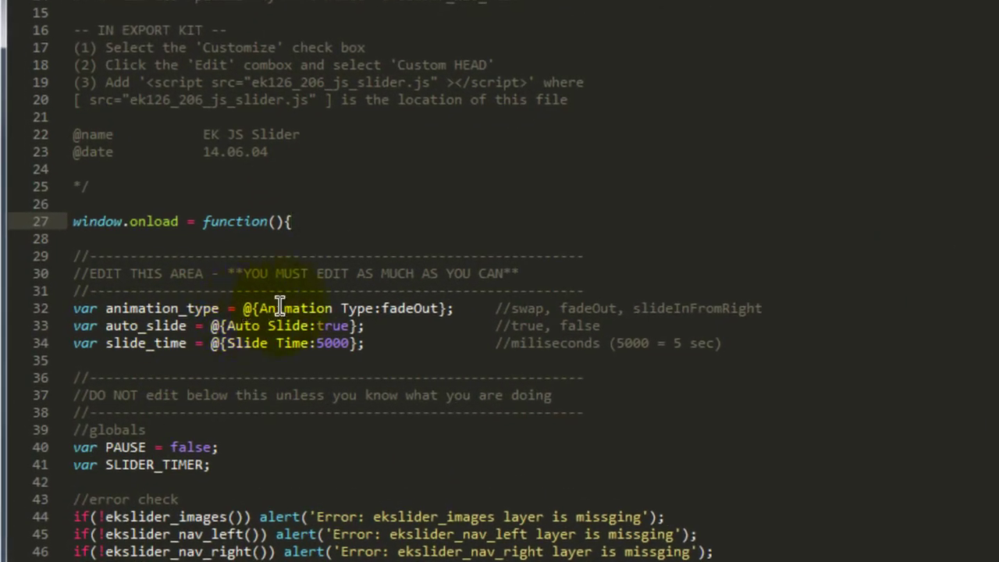
{"action": "left_click_drag", "start_coordinate": [253, 305], "coordinate": [366, 304]}
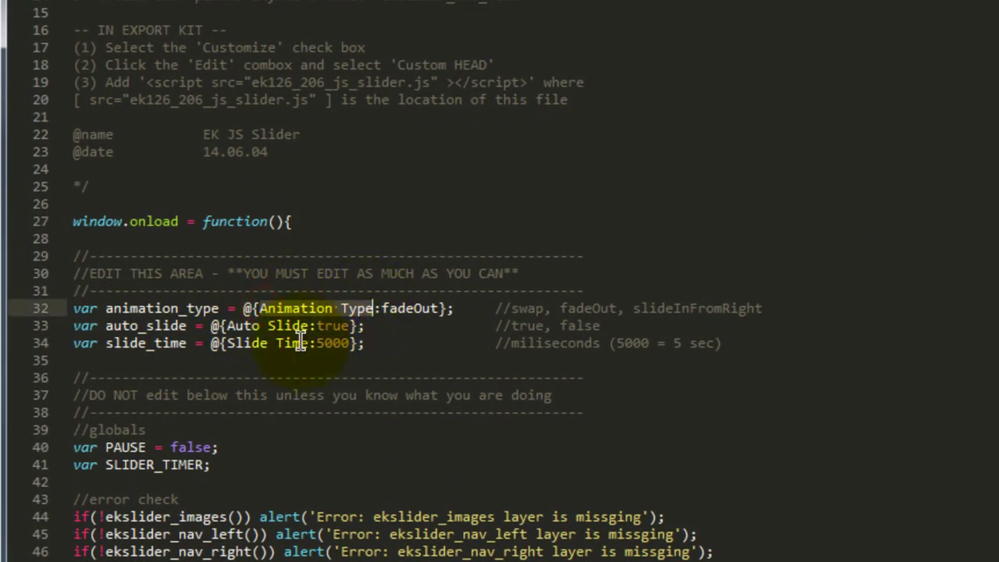
{"action": "left_click_drag", "start_coordinate": [226, 325], "coordinate": [292, 326]}
{"action": "left_click_drag", "start_coordinate": [226, 343], "coordinate": [290, 343]}
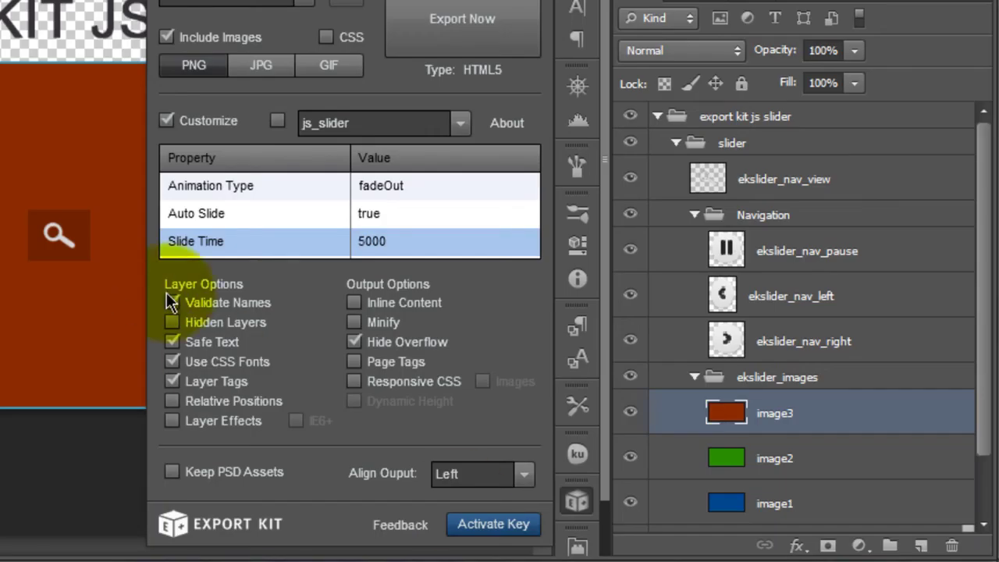
{"action": "left_click", "coordinate": [263, 214]}
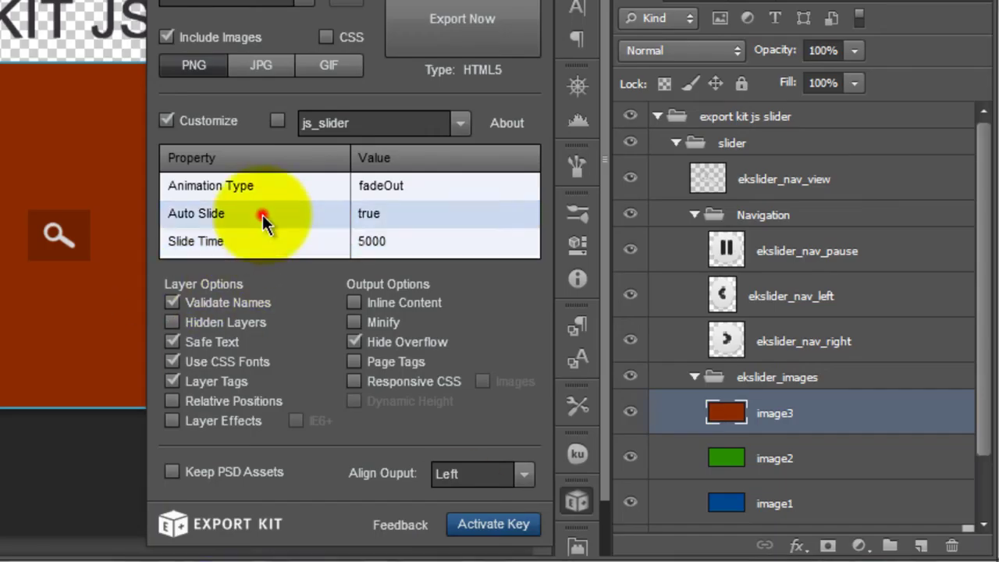
{"action": "left_click", "coordinate": [262, 191]}
{"action": "left_click", "coordinate": [404, 240]}
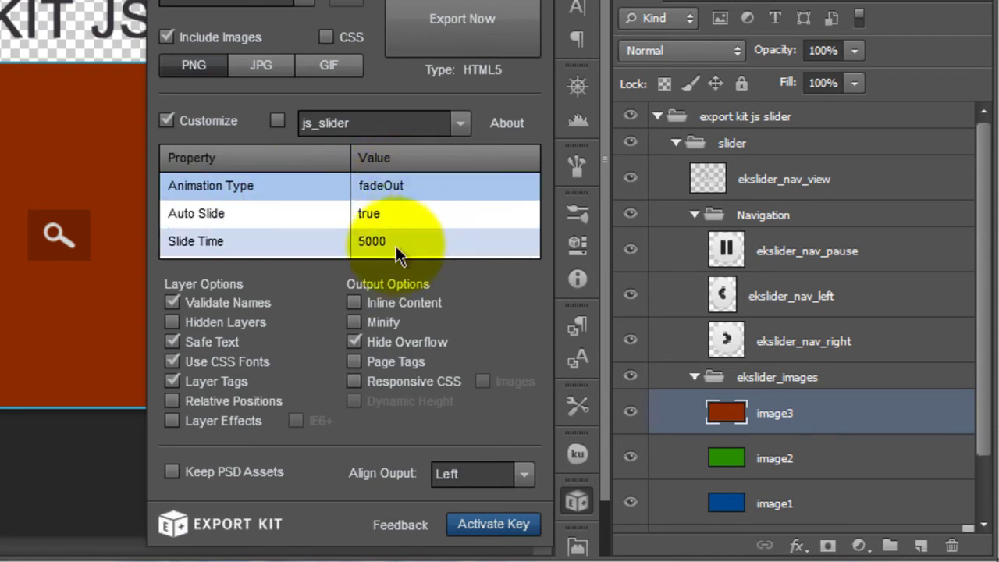
{"action": "left_click", "coordinate": [318, 190]}
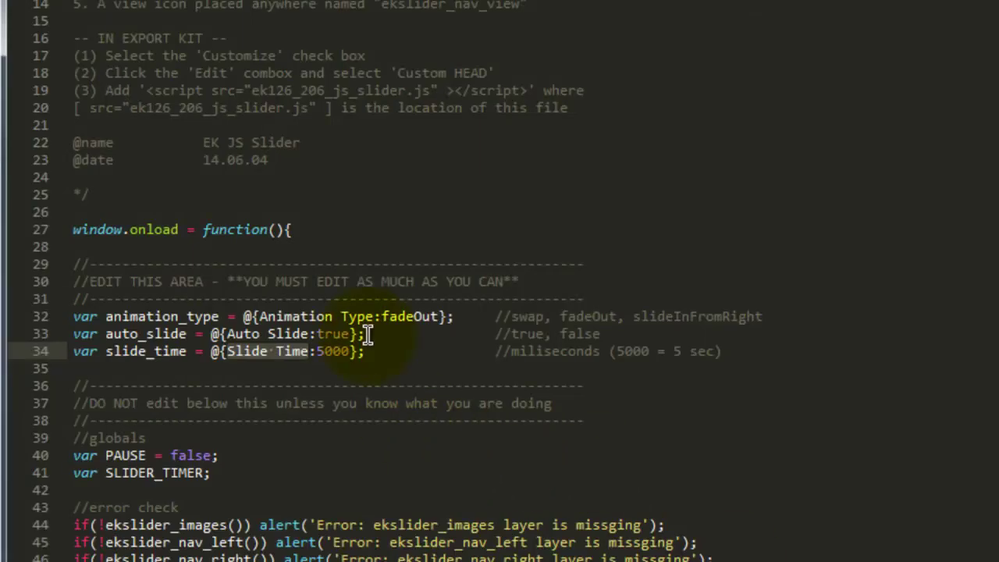
- Note slideInFromRight among the animation options and enable the js_slider template
{"action": "left_click", "coordinate": [452, 314]}
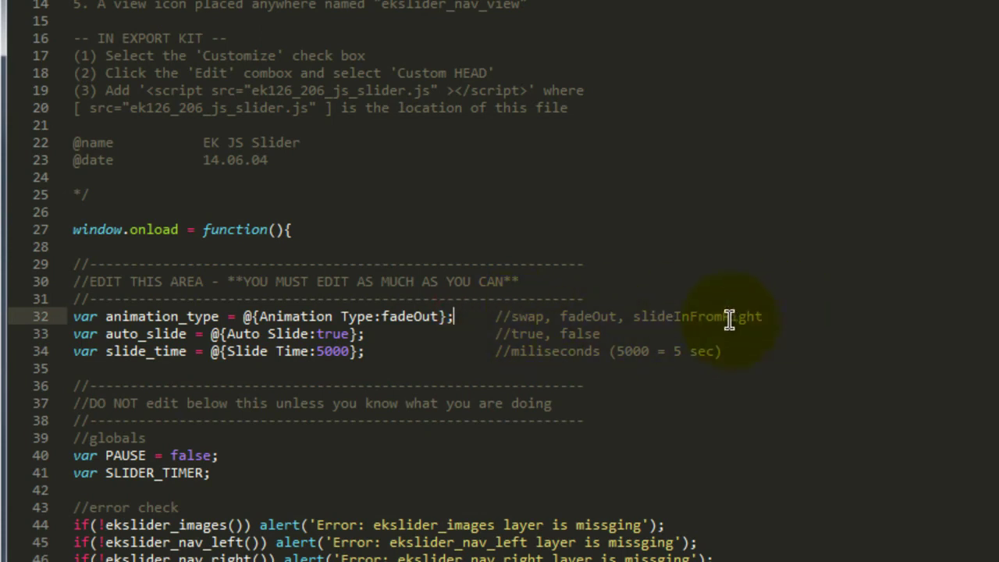
{"action": "double_click", "coordinate": [699, 316]}
{"action": "key", "text": "ctrl+c"}
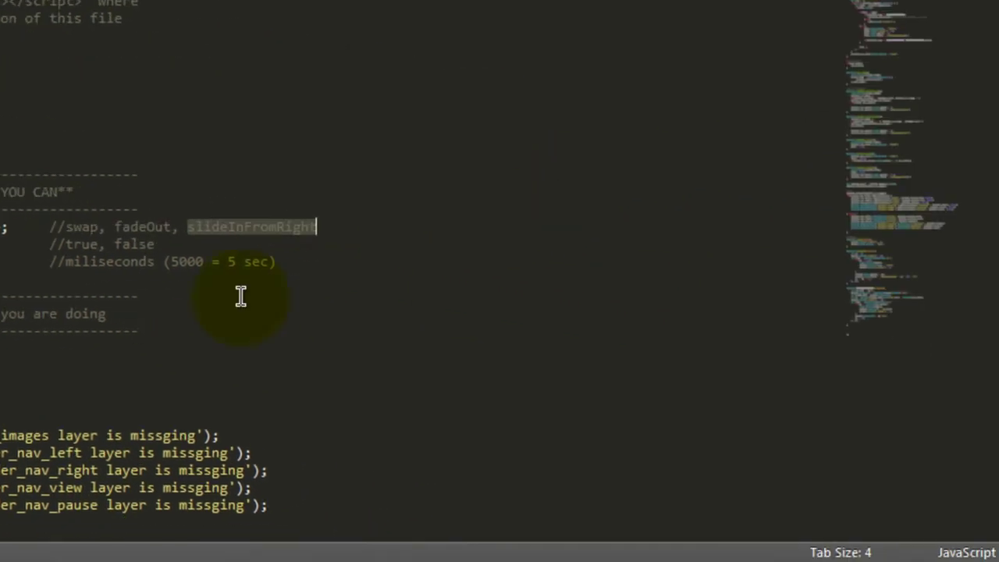
{"action": "left_click", "coordinate": [169, 234]}
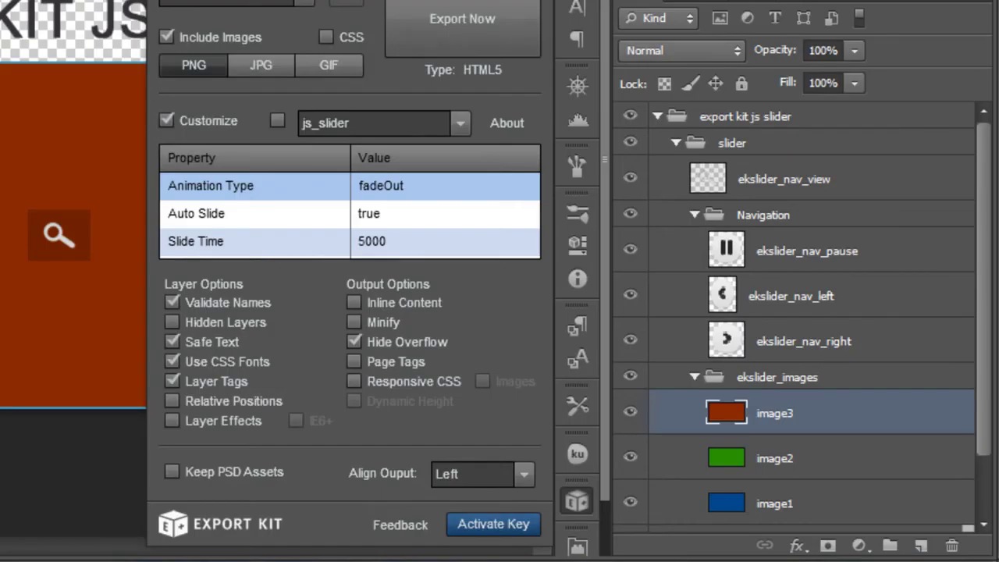
{"action": "left_click", "coordinate": [388, 185]}
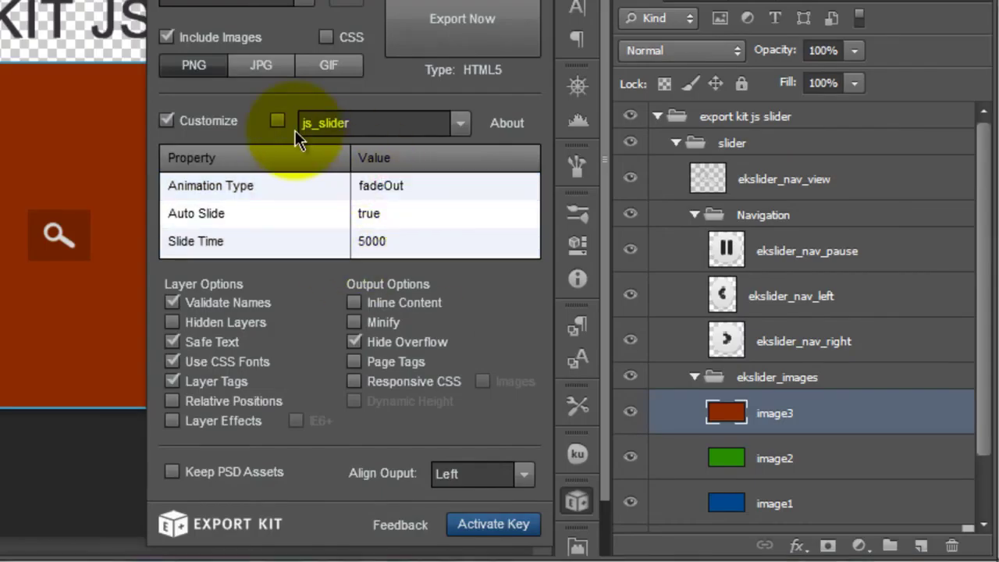
{"action": "left_click", "coordinate": [390, 211]}
{"action": "left_click", "coordinate": [392, 238]}
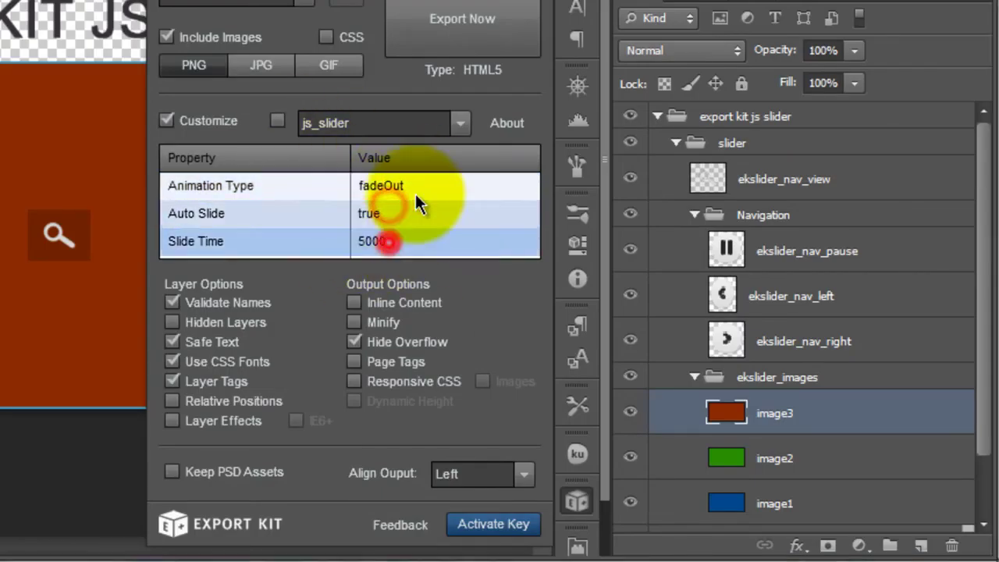
{"action": "left_click", "coordinate": [371, 187]}
{"action": "left_click", "coordinate": [277, 123]}
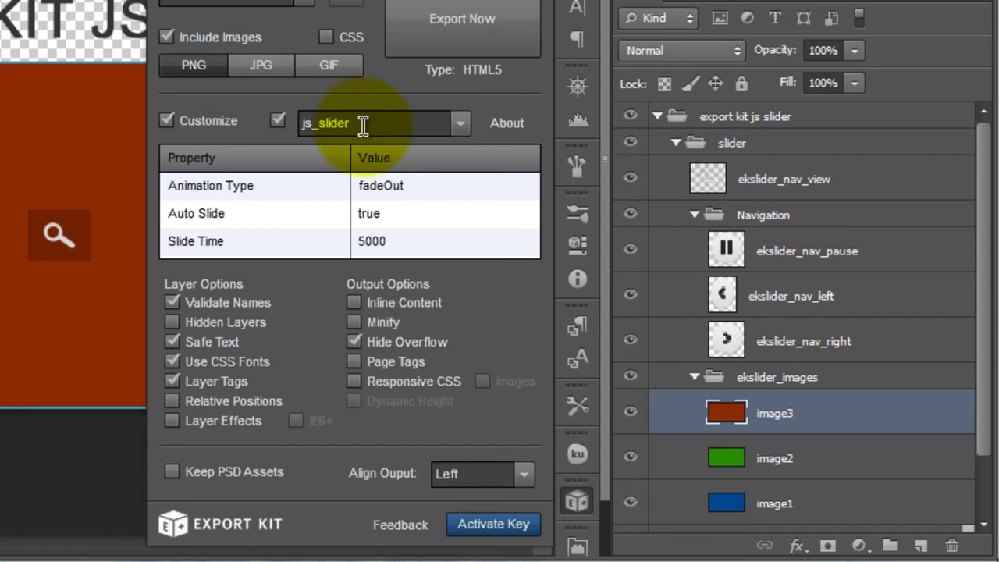
- Change the js_slider Animation Type from fadeOut to slideInFromRight
{"action": "left_click", "coordinate": [428, 216]}
{"action": "left_click", "coordinate": [393, 178]}
{"action": "left_click", "coordinate": [429, 184]}
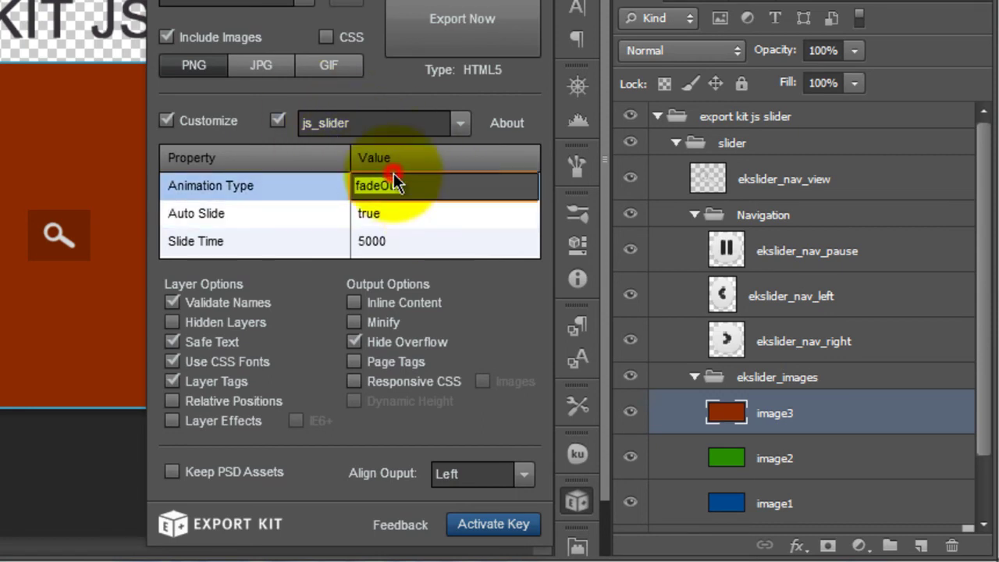
{"action": "key", "text": "ctrl+v"}
{"action": "left_click", "coordinate": [437, 218]}
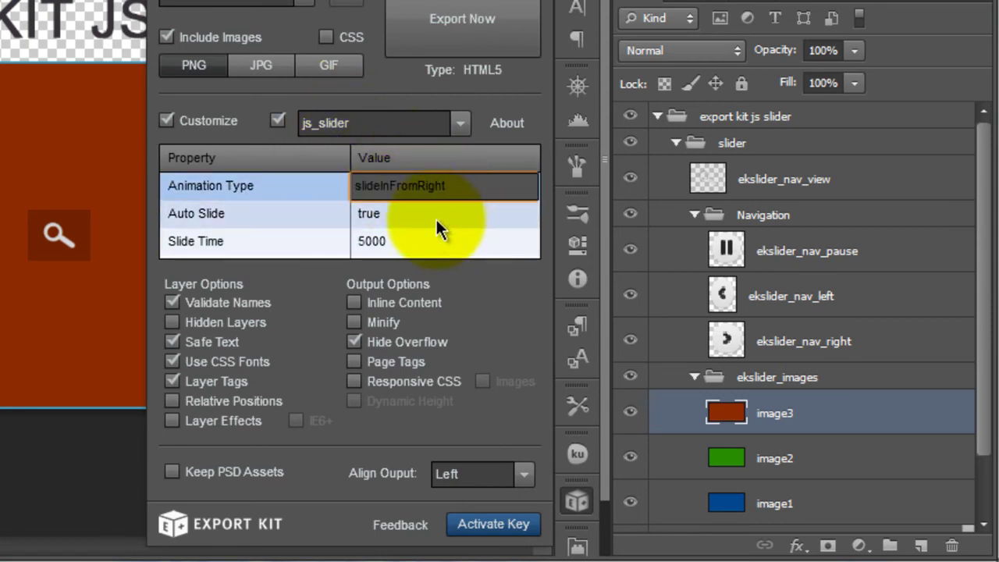
{"action": "left_click", "coordinate": [441, 219]}
- Enable Relative Positions and Layer Effects, export to HTML5, and open the output folder
{"action": "left_click", "coordinate": [226, 401]}
{"action": "left_click", "coordinate": [221, 422]}
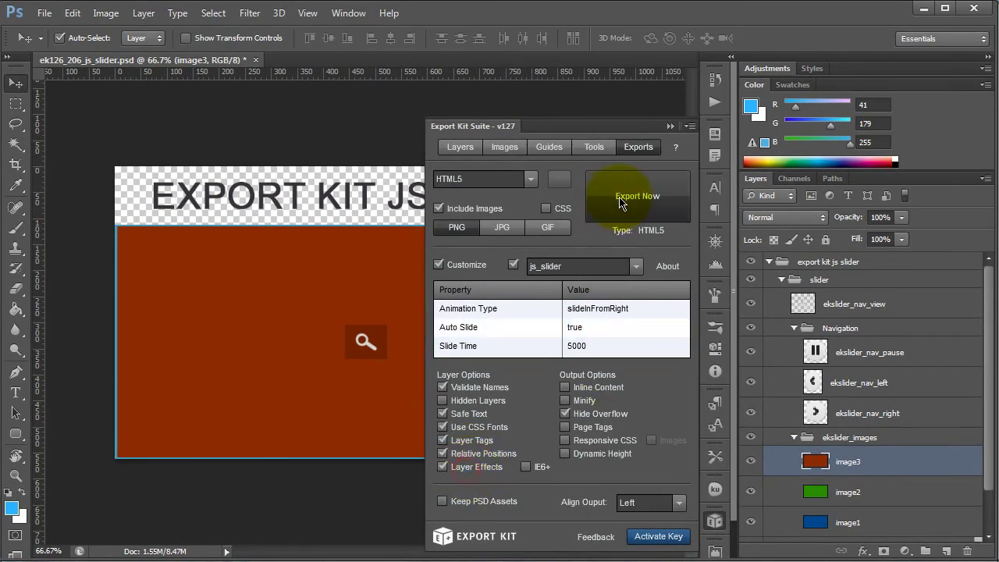
{"action": "left_click", "coordinate": [641, 206]}
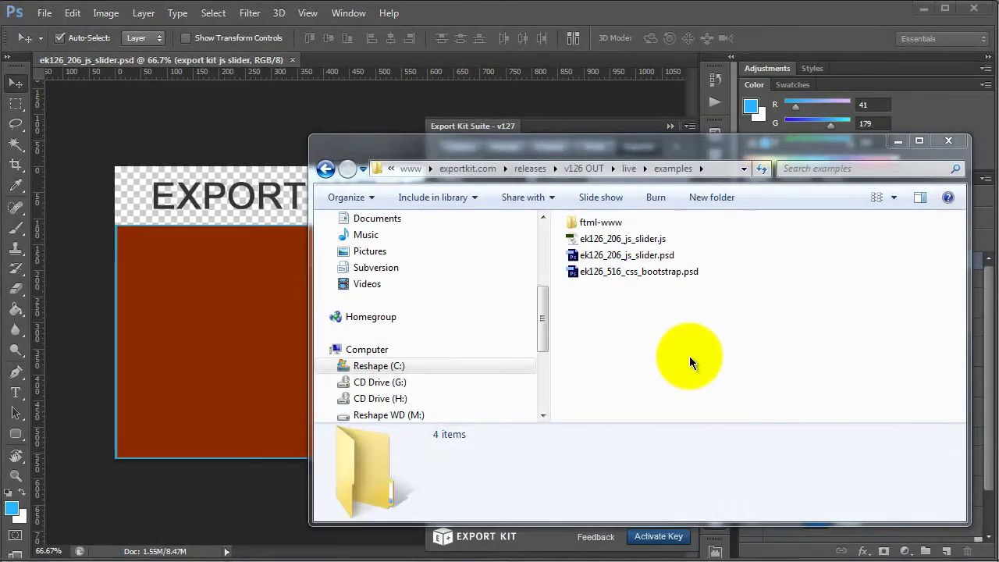
{"action": "left_click", "coordinate": [689, 356]}
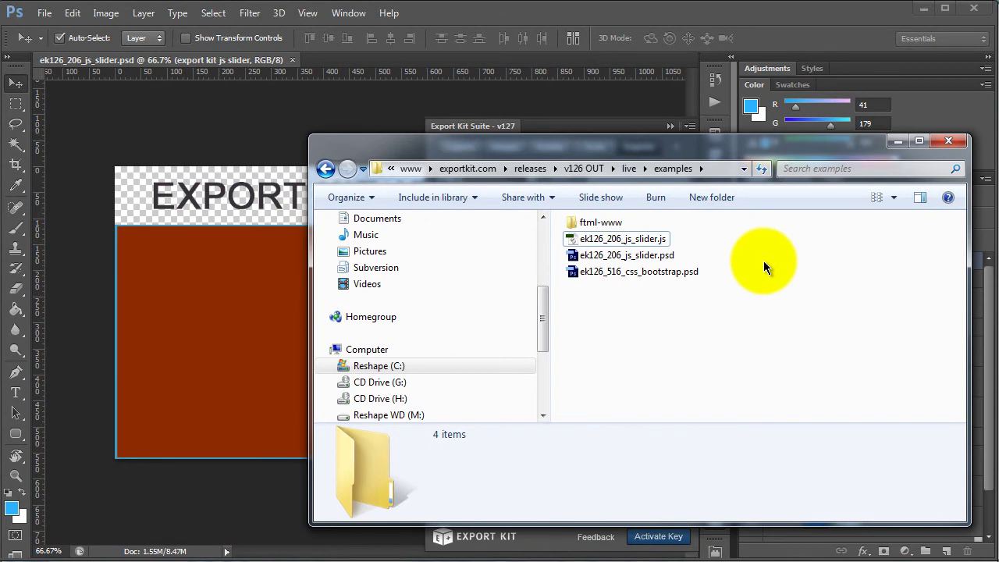
- Browse the export output through ftml-www > html5 > js_slider and back up to html5
{"action": "left_click", "coordinate": [652, 243]}
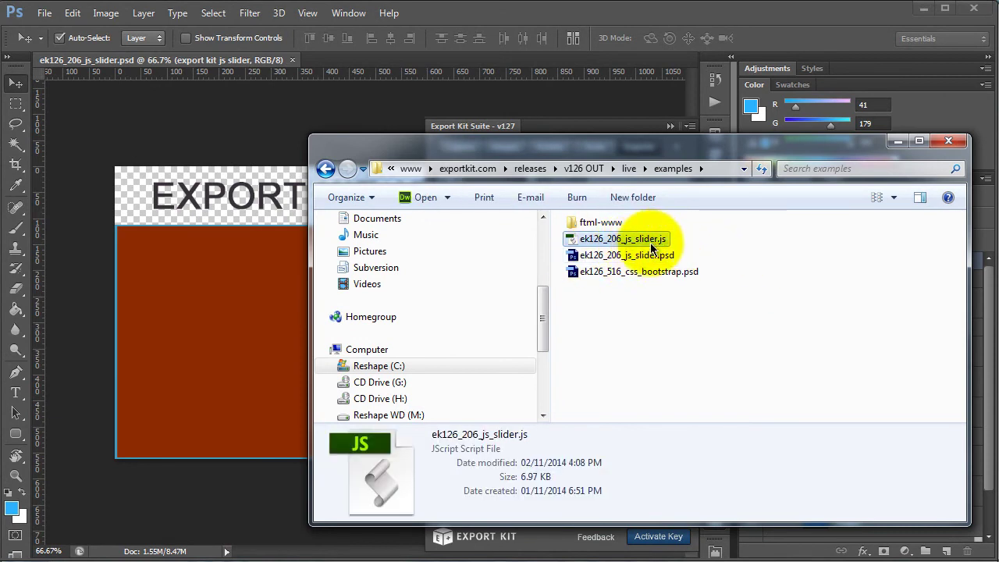
{"action": "double_click", "coordinate": [599, 223]}
{"action": "left_click", "coordinate": [595, 245]}
{"action": "double_click", "coordinate": [595, 246]}
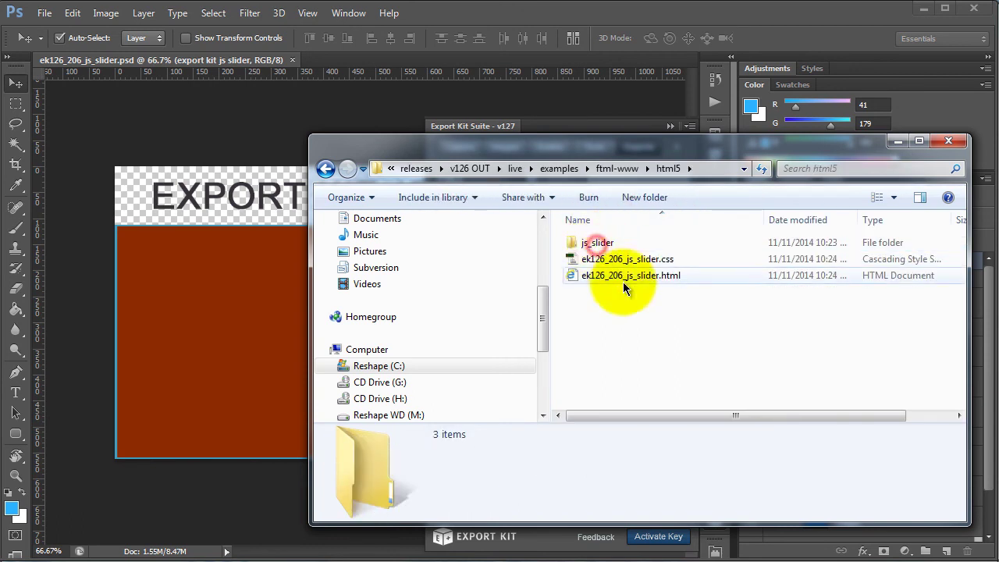
{"action": "left_click", "coordinate": [597, 242]}
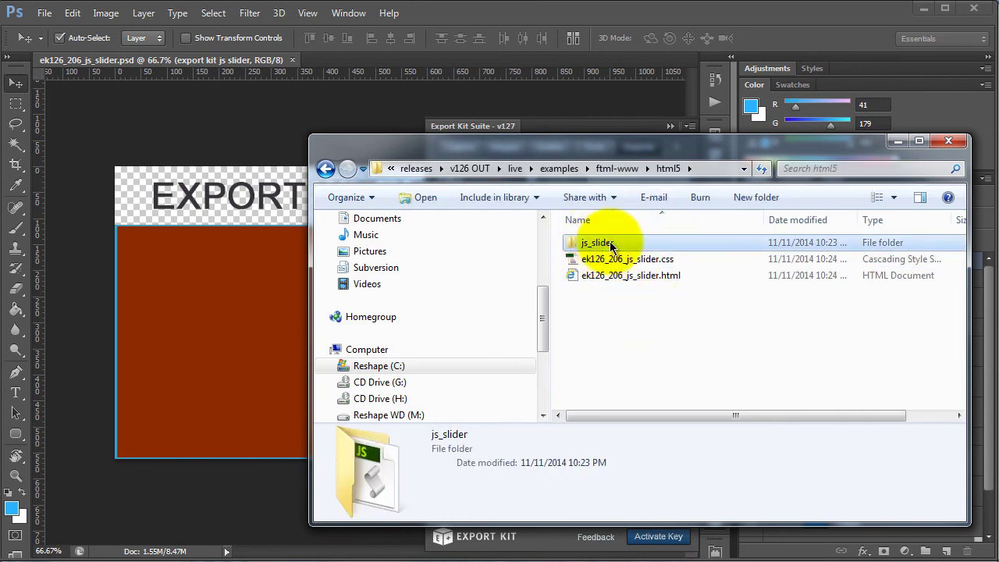
{"action": "double_click", "coordinate": [596, 244]}
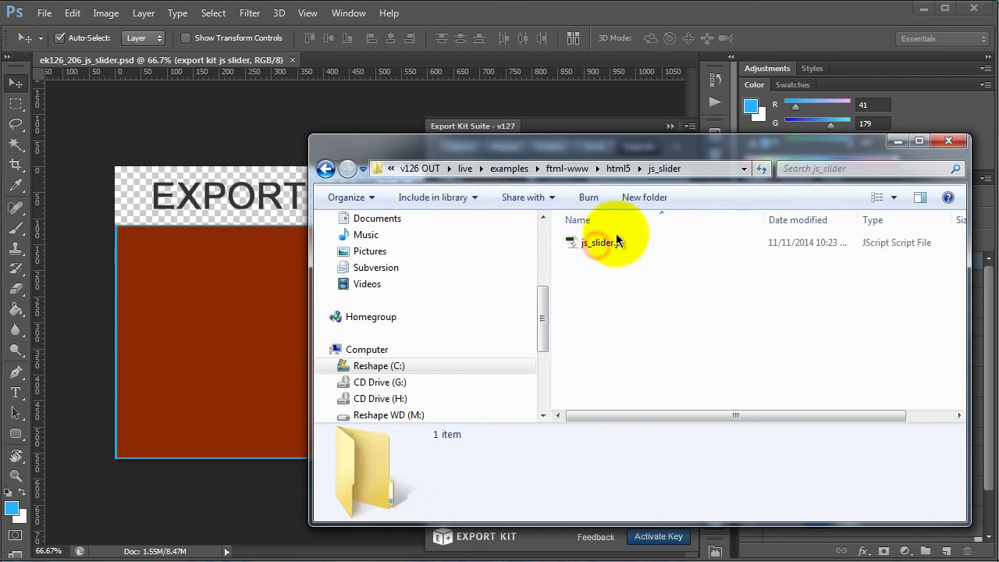
{"action": "left_click", "coordinate": [615, 171]}
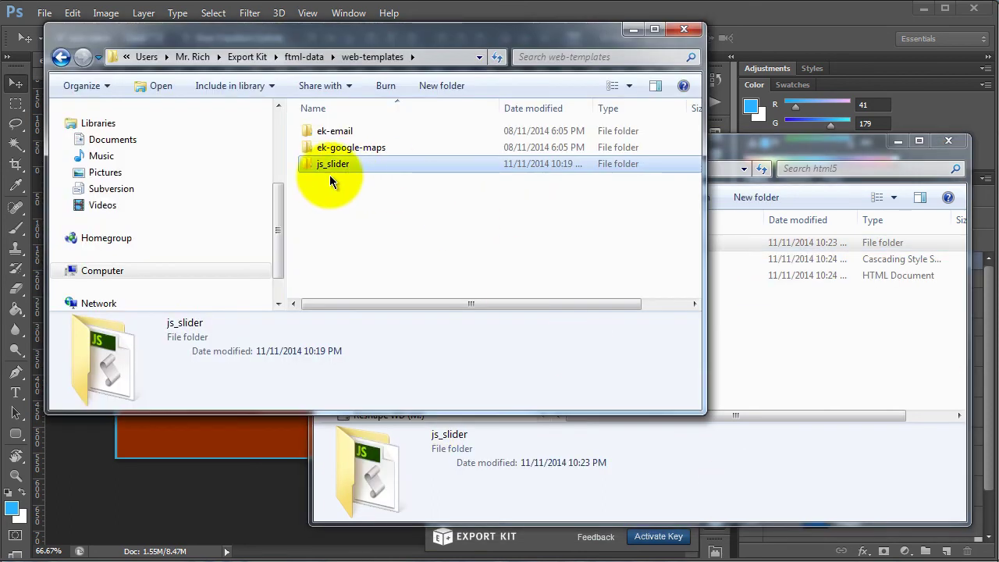
- Select the web-templates js_slider folder, bring the html5 export window forward, and minimize Photoshop
{"action": "left_click", "coordinate": [330, 166]}
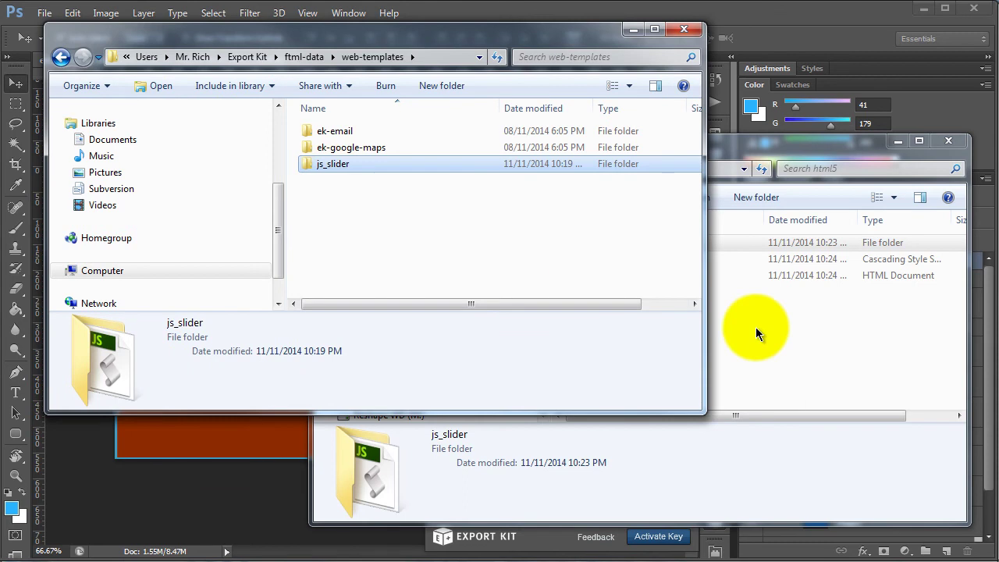
{"action": "left_click", "coordinate": [801, 366]}
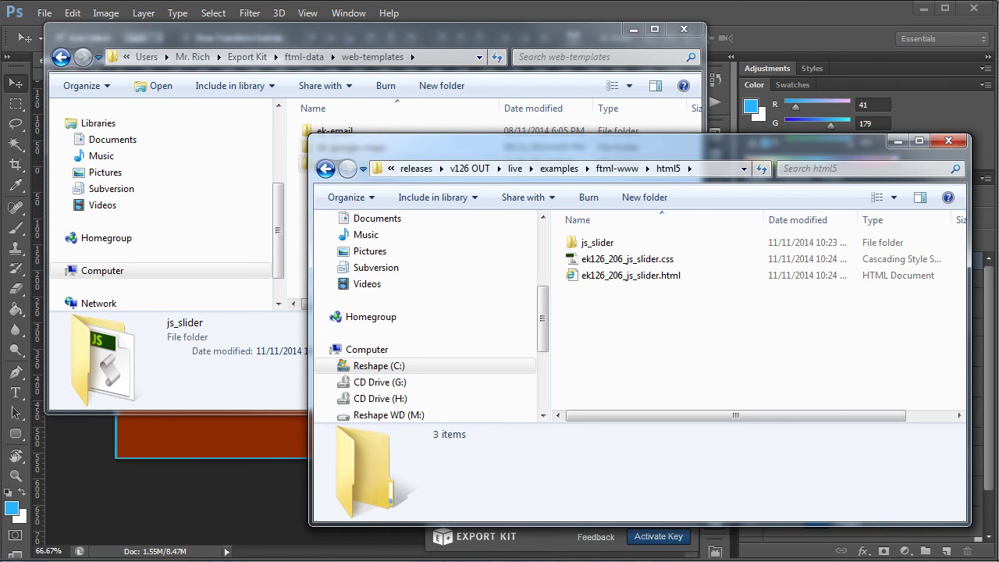
{"action": "left_click", "coordinate": [924, 8]}
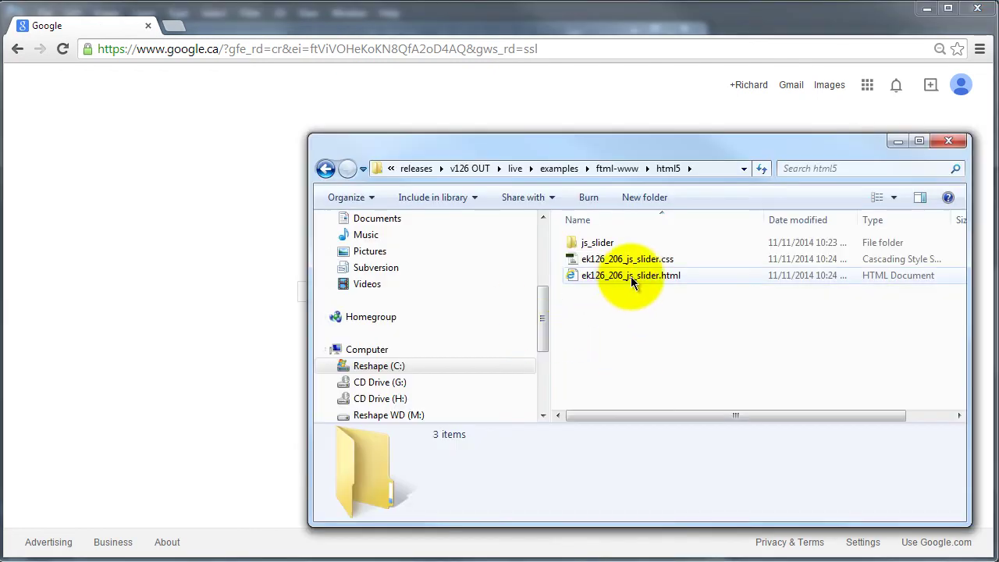
- Load ek126_206_js_slider.html in Chrome and advance the slider twice to see slides enter from the right
{"action": "left_click_drag", "start_coordinate": [631, 276], "coordinate": [127, 237]}
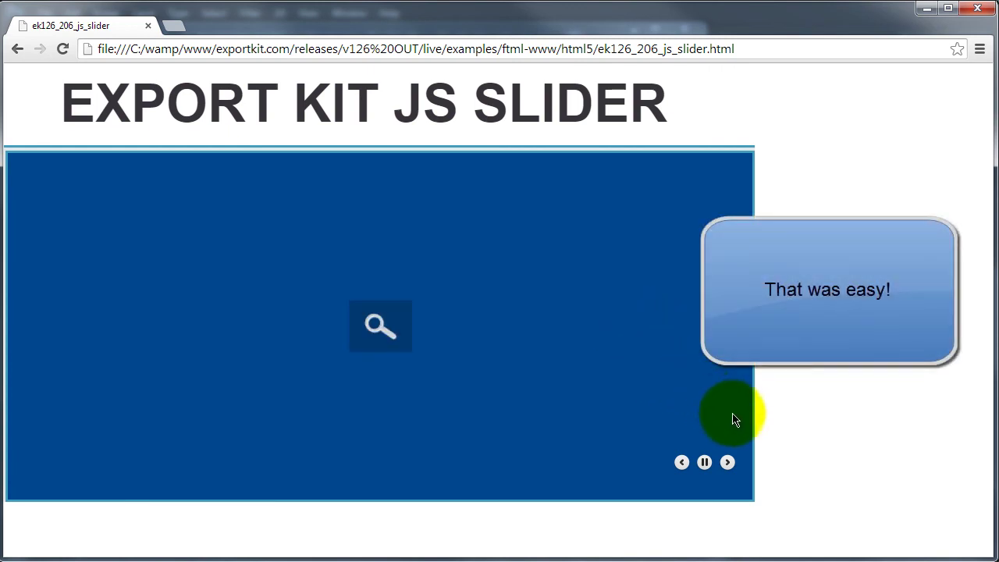
{"action": "left_click", "coordinate": [728, 462]}
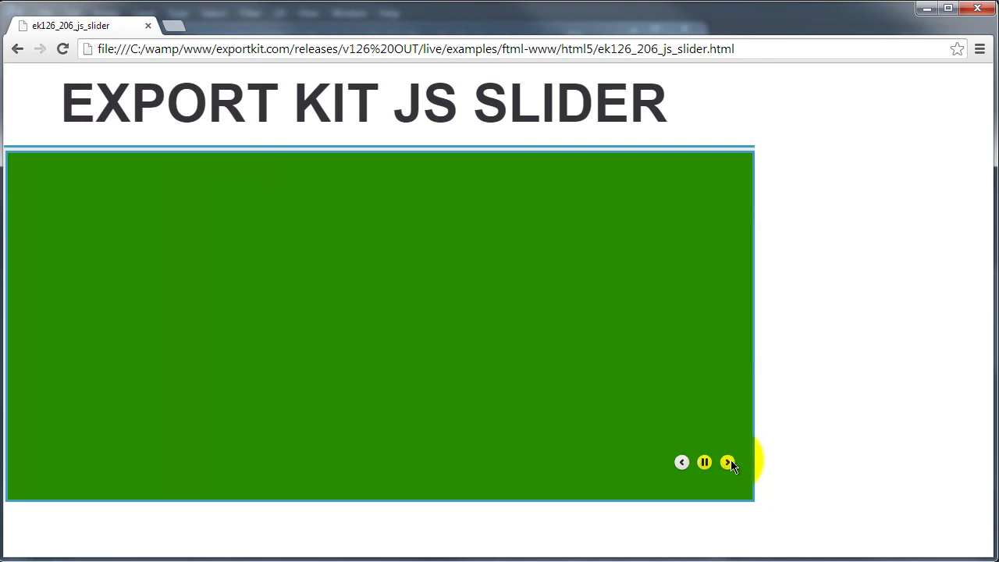
{"action": "left_click", "coordinate": [728, 462]}
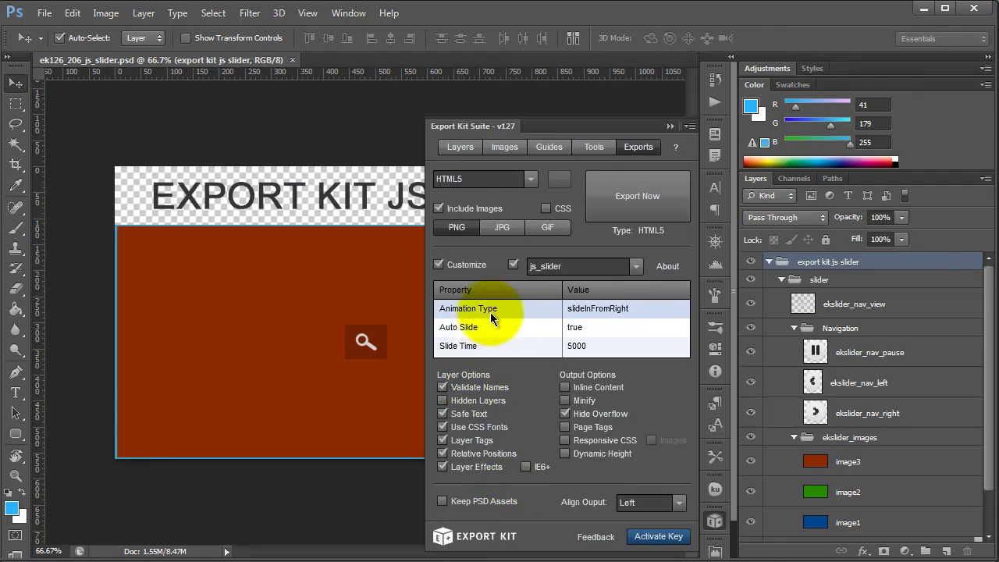
- Point out the Animation Type, Auto Slide and Slide Time placeholders on lines 32–34 of js_slider.js
{"action": "left_click", "coordinate": [492, 312]}
{"action": "left_click", "coordinate": [496, 328]}
{"action": "left_click", "coordinate": [506, 344]}
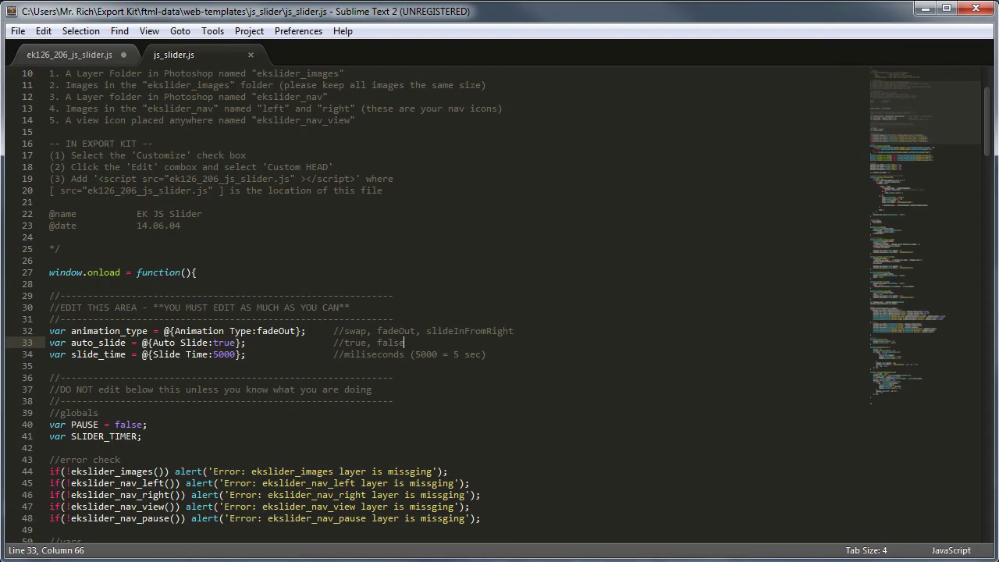
- Highlight the @{Animation Type:fadeOut} placeholder on line 32 of js_slider.js
{"action": "left_click_drag", "start_coordinate": [164, 331], "coordinate": [252, 330]}
{"action": "left_click_drag", "start_coordinate": [312, 333], "coordinate": [311, 332]}
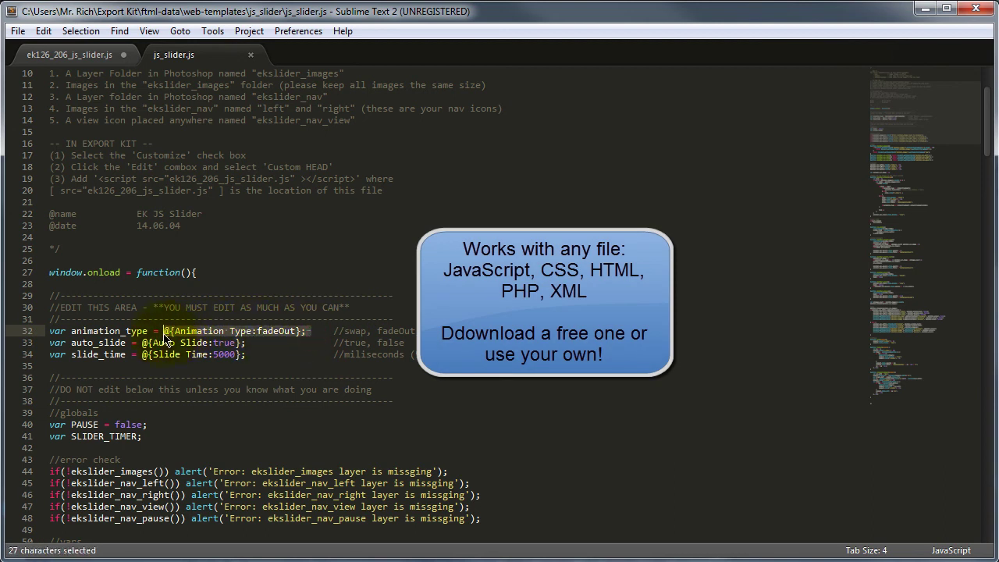
{"action": "left_click", "coordinate": [245, 334]}
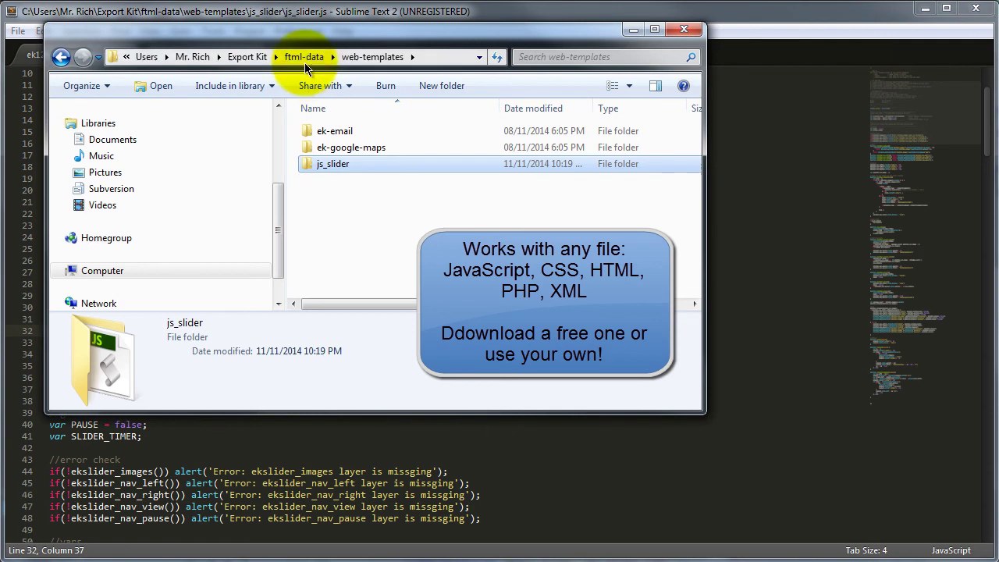
- Navigate Explorer to ftml-data > web-templates > js_slider and select js_slider.js
{"action": "left_click", "coordinate": [309, 57]}
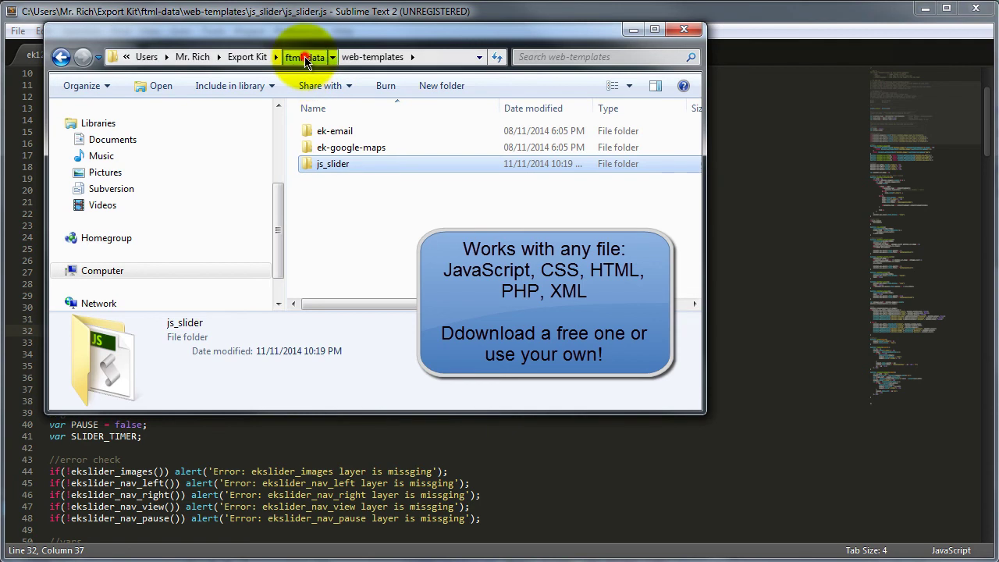
{"action": "double_click", "coordinate": [348, 148]}
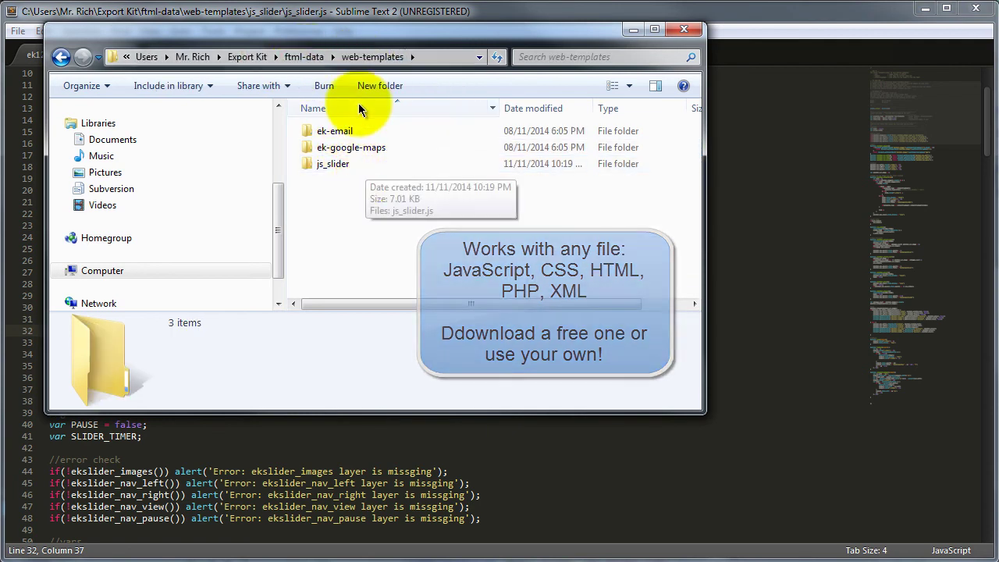
{"action": "left_click", "coordinate": [314, 60]}
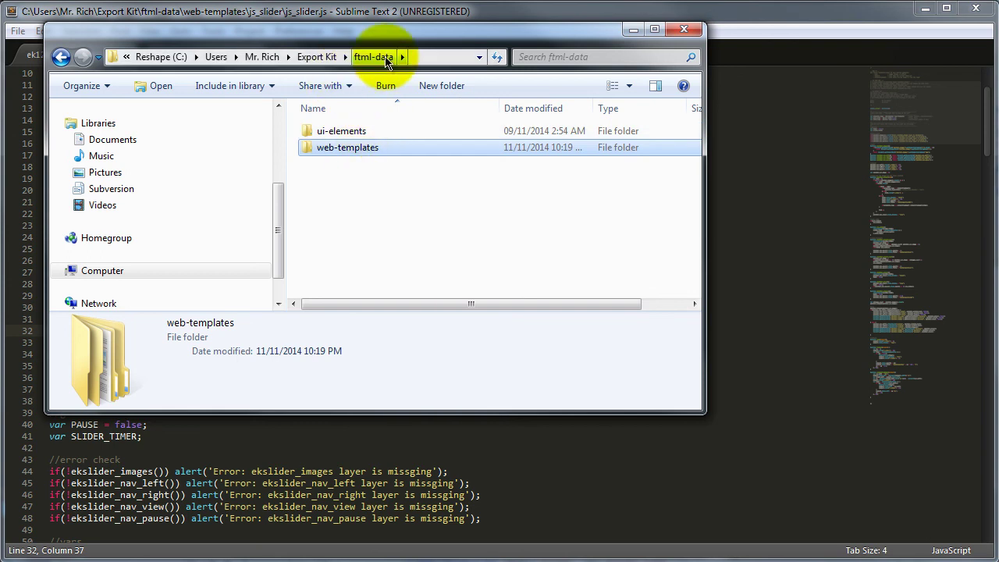
{"action": "double_click", "coordinate": [327, 146]}
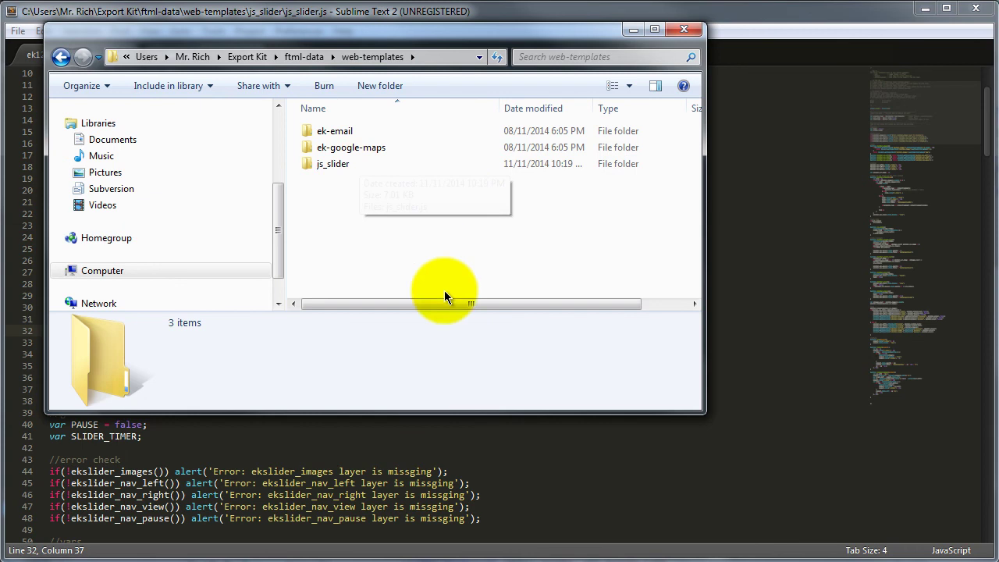
{"action": "left_click", "coordinate": [351, 166]}
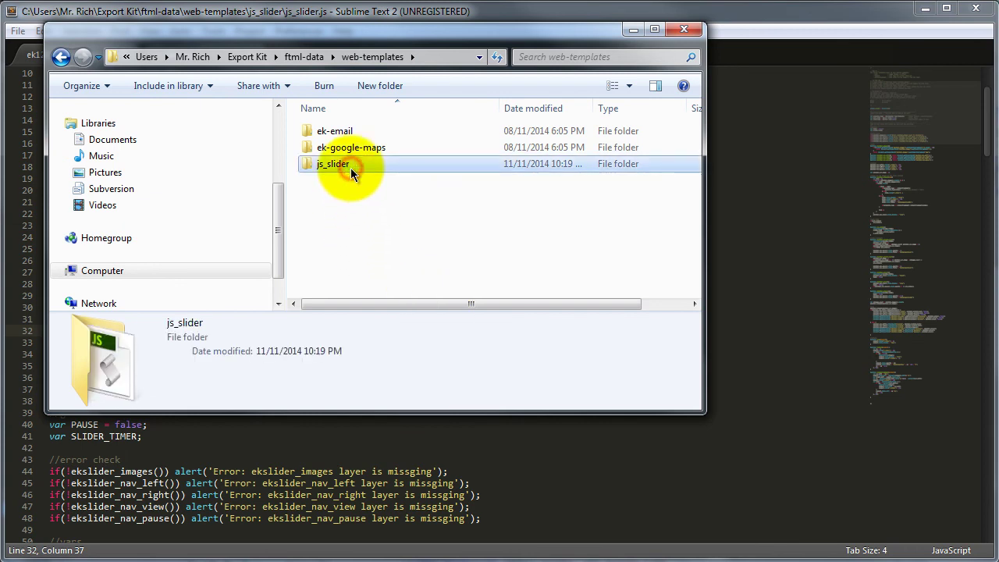
{"action": "double_click", "coordinate": [330, 165]}
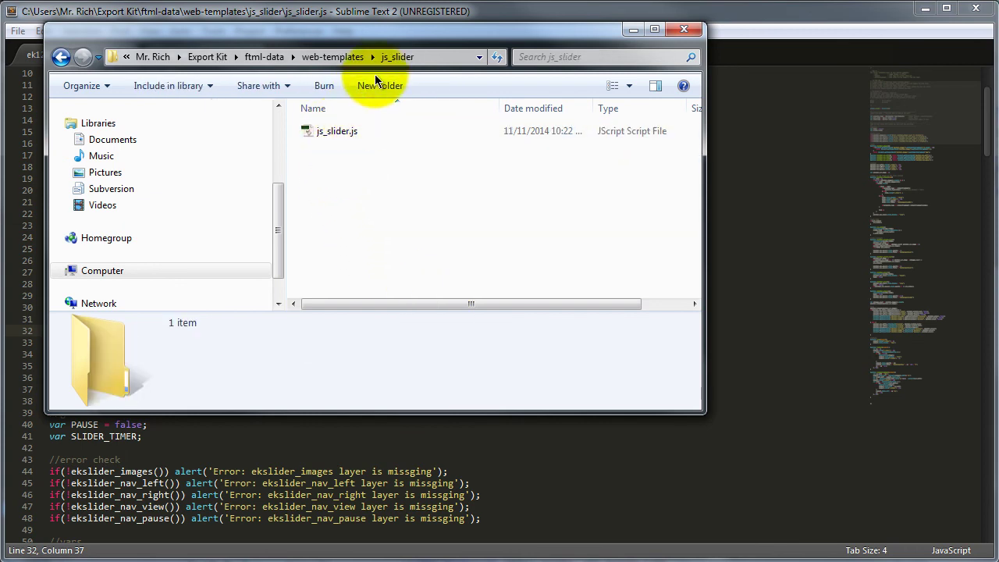
{"action": "left_click", "coordinate": [327, 135]}
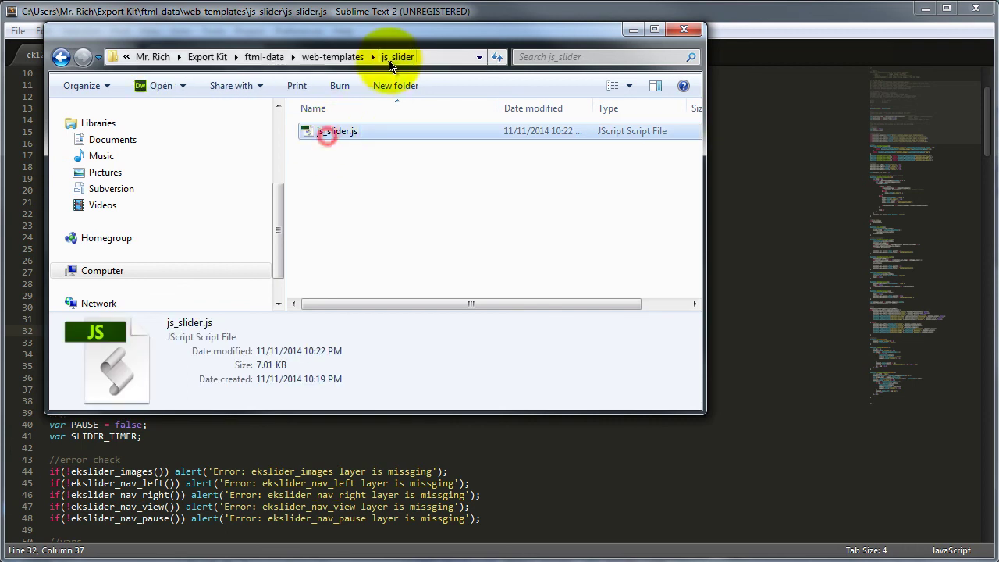
- Back in Photoshop, review Export Kit's js_slider settings: slideInFromRight, Auto Slide true, Slide Time 5000
{"action": "key", "text": "alt+Tab"}
{"action": "left_click", "coordinate": [529, 315]}
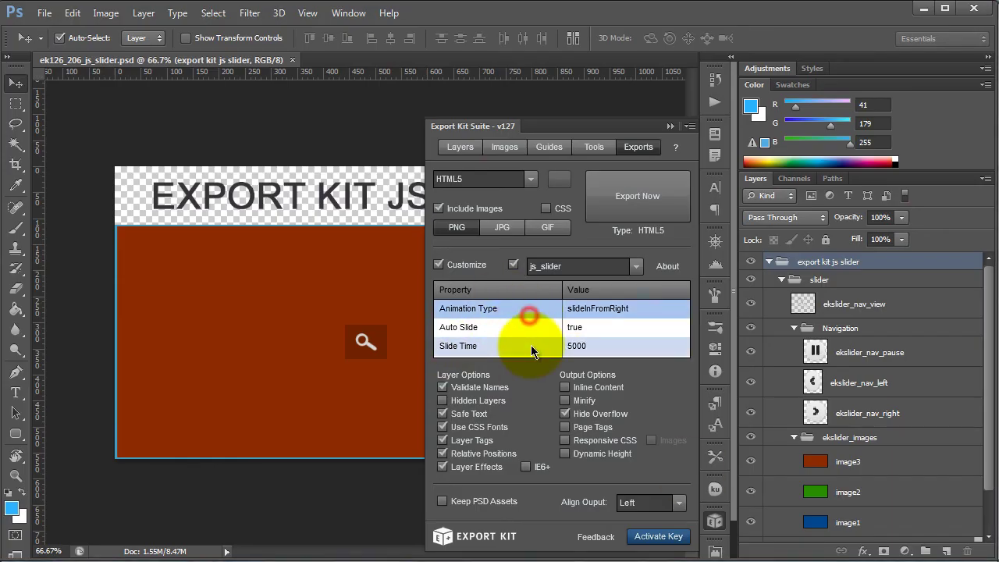
{"action": "left_click", "coordinate": [646, 327]}
{"action": "left_click", "coordinate": [676, 365]}
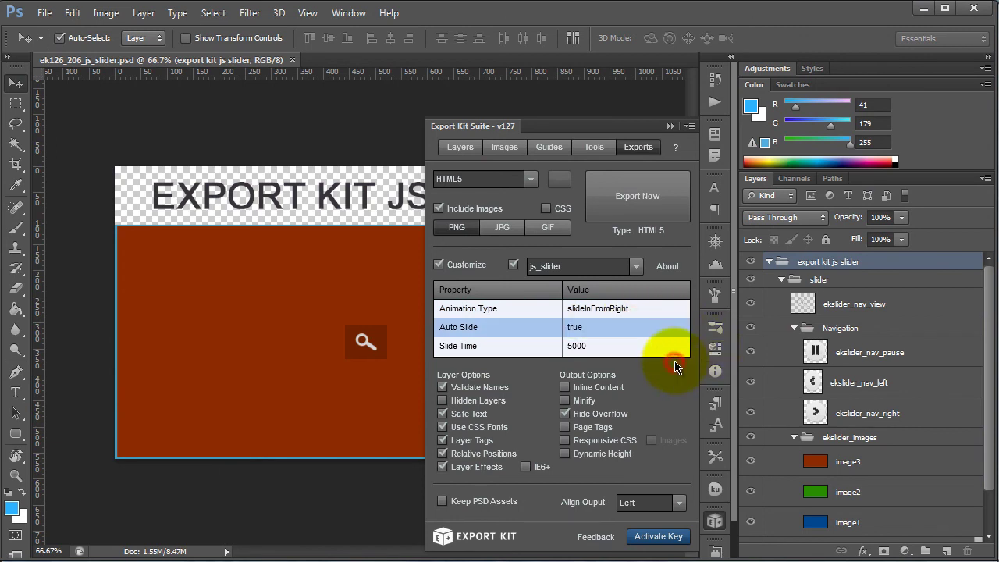
{"action": "left_click", "coordinate": [679, 345]}
{"action": "left_click", "coordinate": [519, 354]}
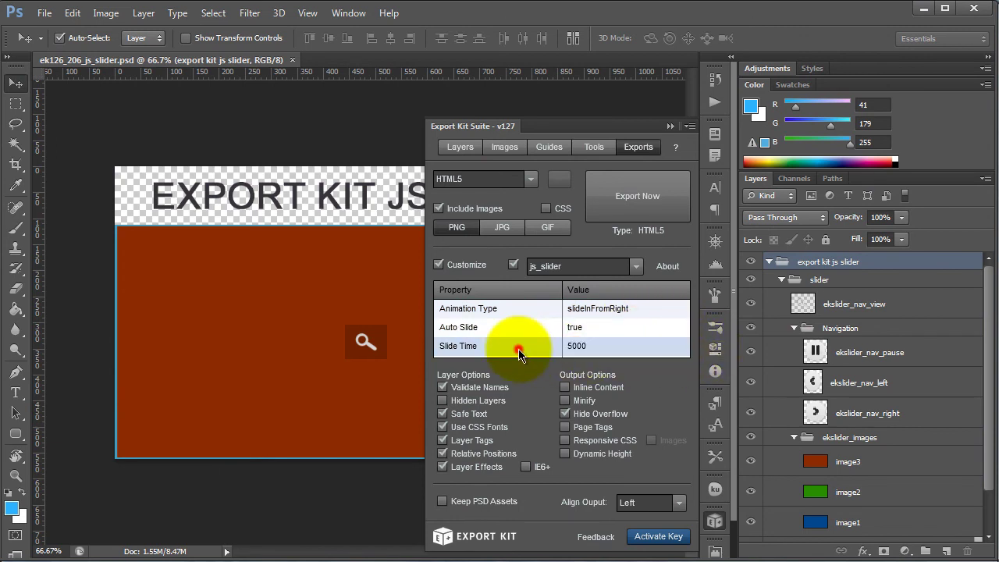